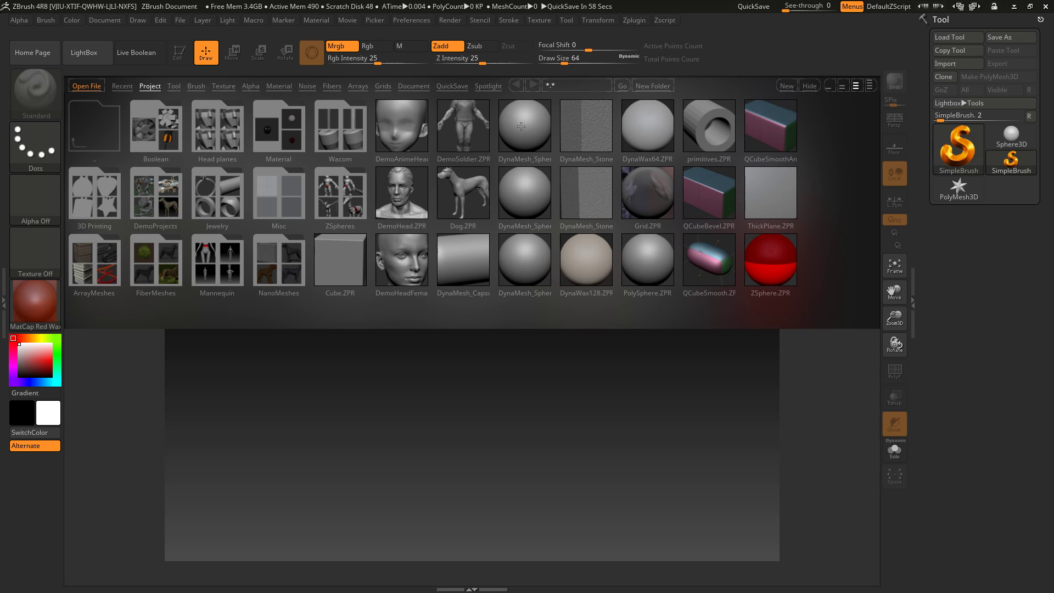
Load the DynaMesh_Sphere_128 project and show its subtool list.
double_click(522, 126)
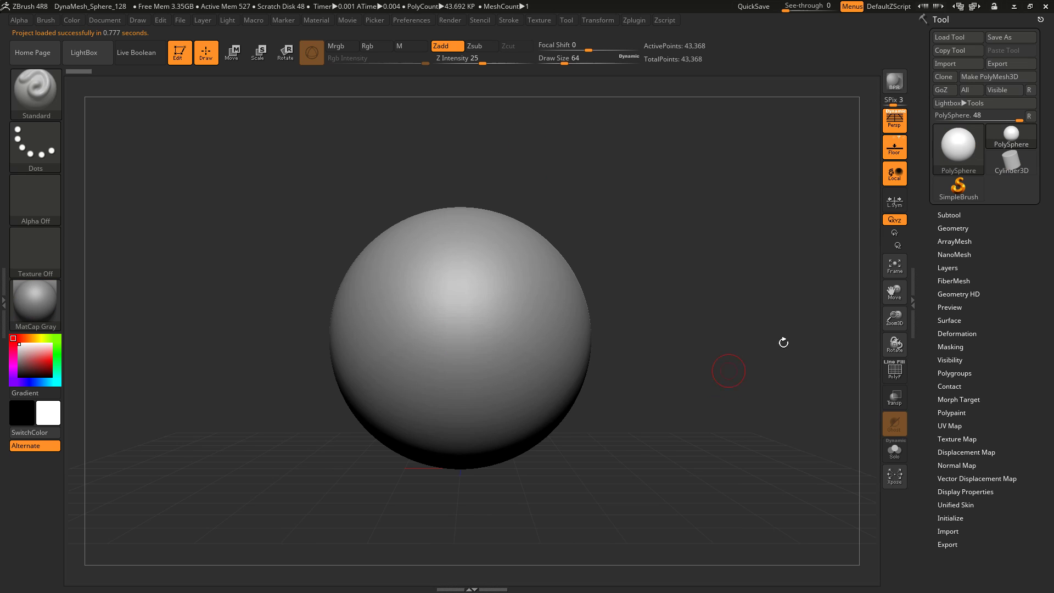
click(949, 214)
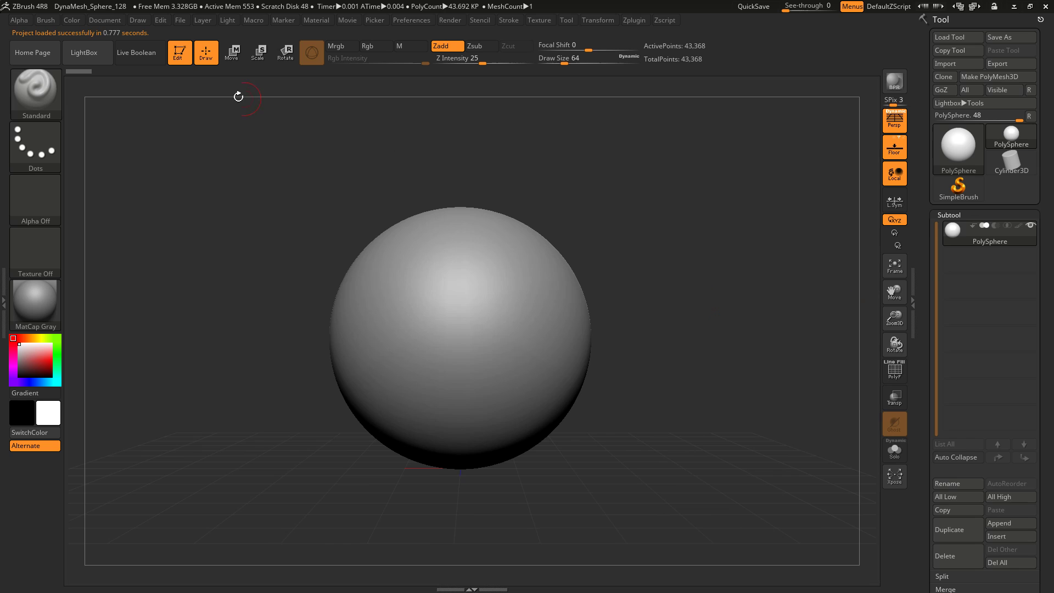
Stretch the sphere by about 1.41 along X with the Move gizmo, and flatten it along Y into an ellipsoid.
click(231, 57)
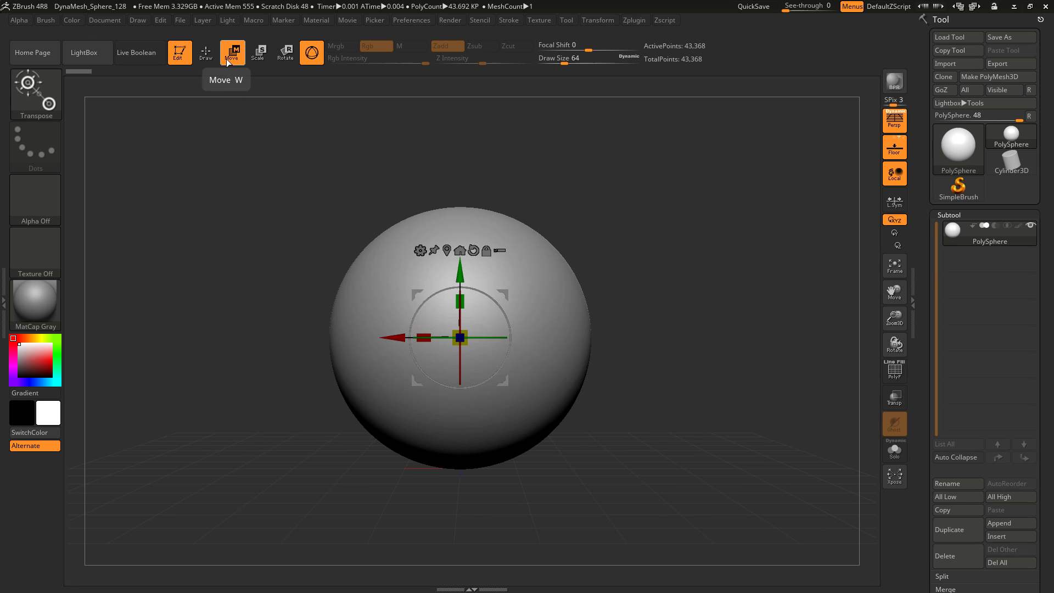
drag(460, 281, 495, 277)
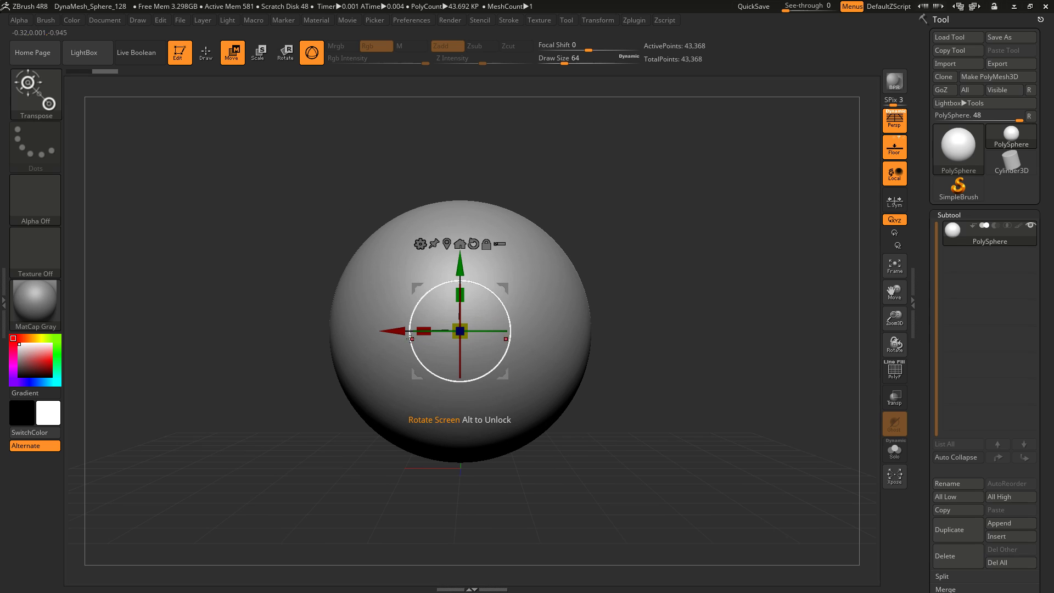
drag(423, 331, 394, 329)
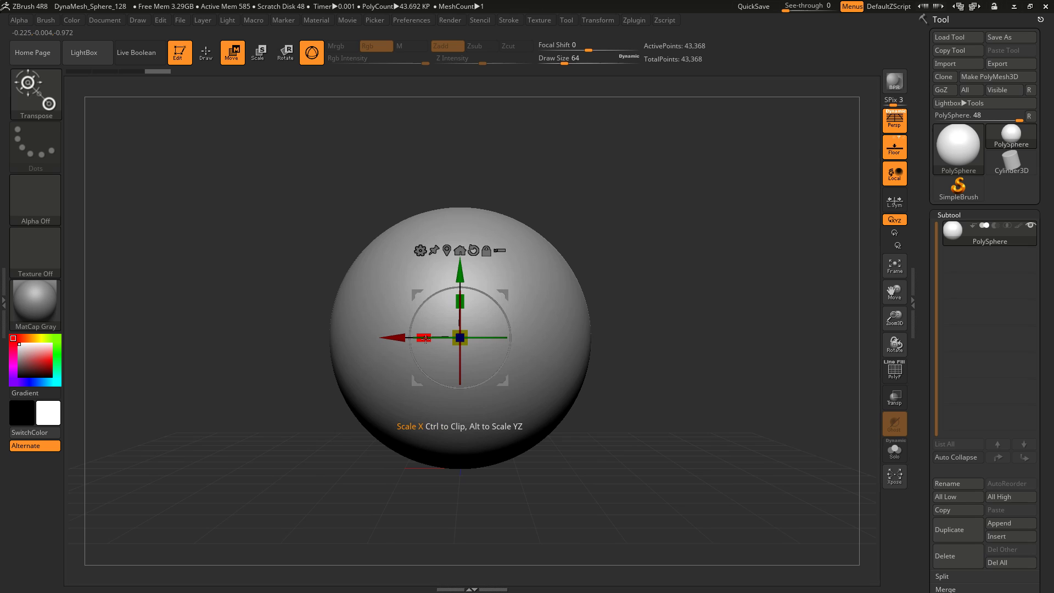
drag(425, 339, 373, 346)
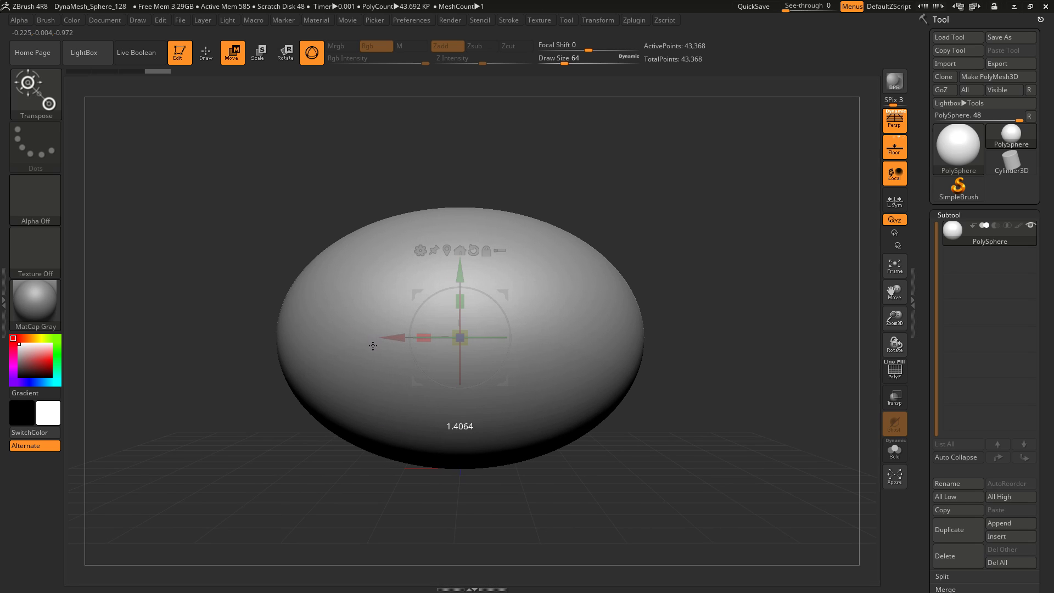
drag(461, 302, 465, 326)
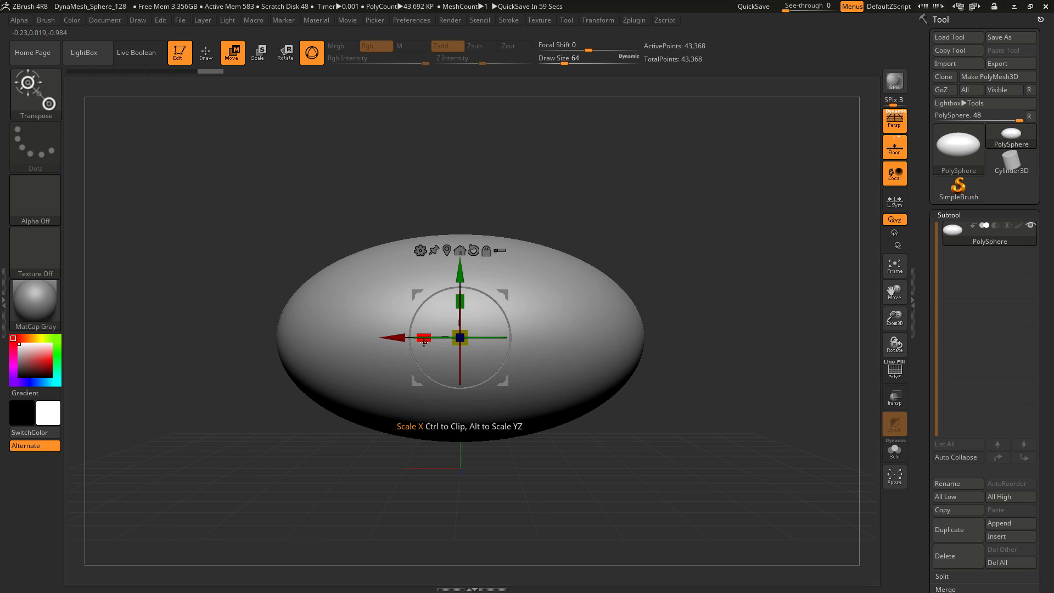
Clip both ends of the ellipsoid flat along the X axis to form a barrel shape.
drag(424, 342, 659, 368)
drag(670, 431, 644, 437)
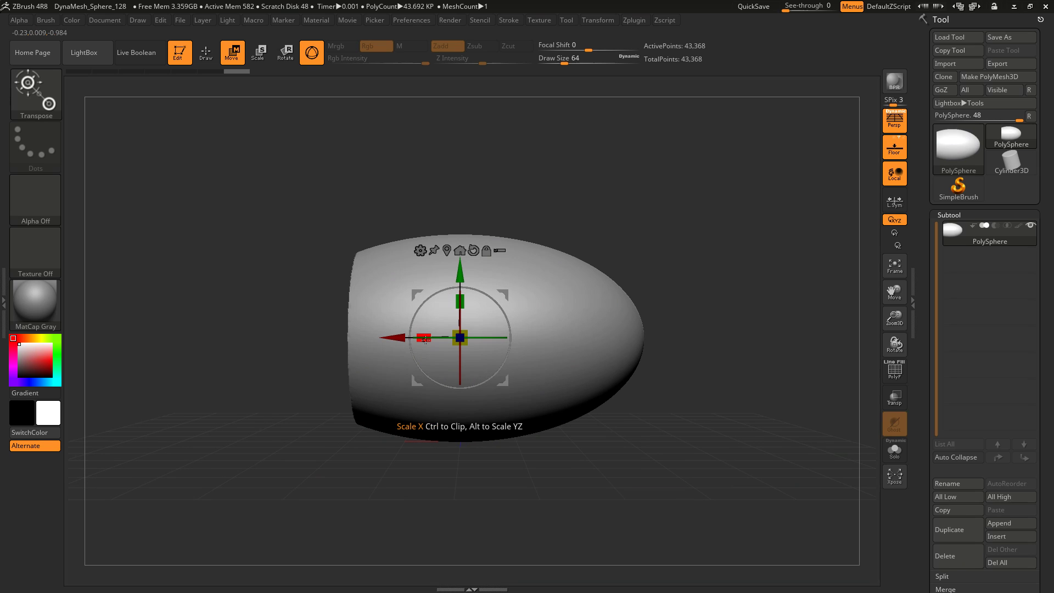
drag(425, 338, 242, 344)
drag(681, 308, 652, 310)
Rotate the barrel shape a quarter turn so that its flat ends face up and down.
key(alt)
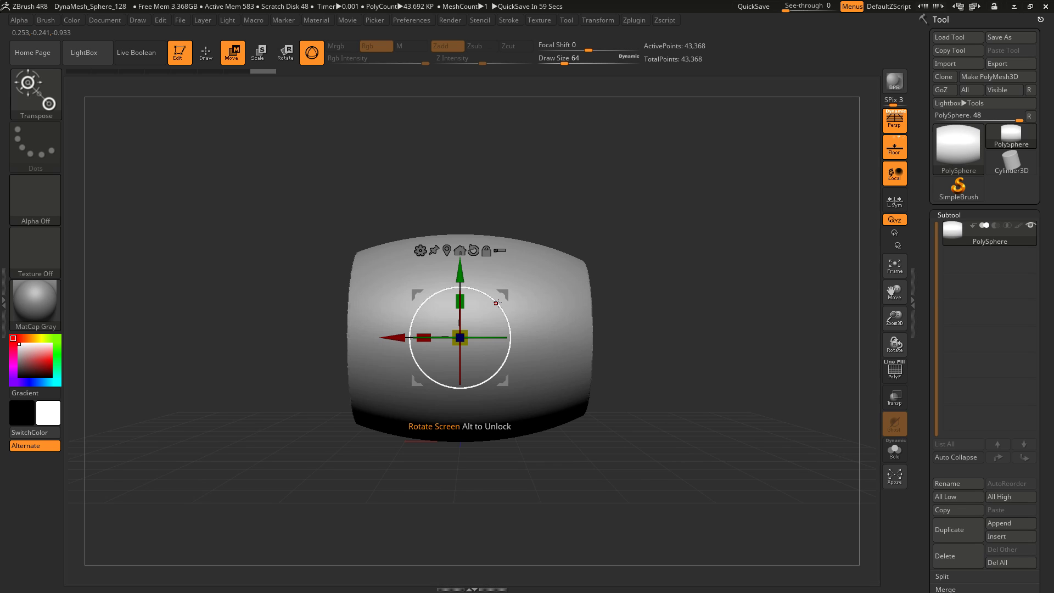
drag(498, 303, 492, 374)
mouse_move(669, 286)
mouse_down()
mouse_move(596, 311)
mouse_move(669, 284)
mouse_up()
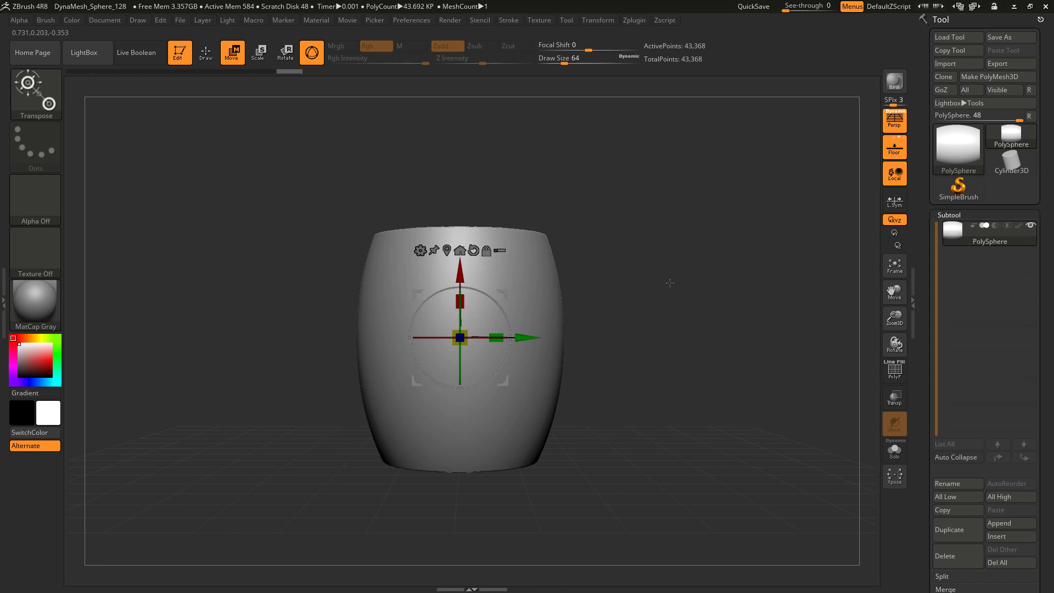
alt+drag(640, 392, 615, 392)
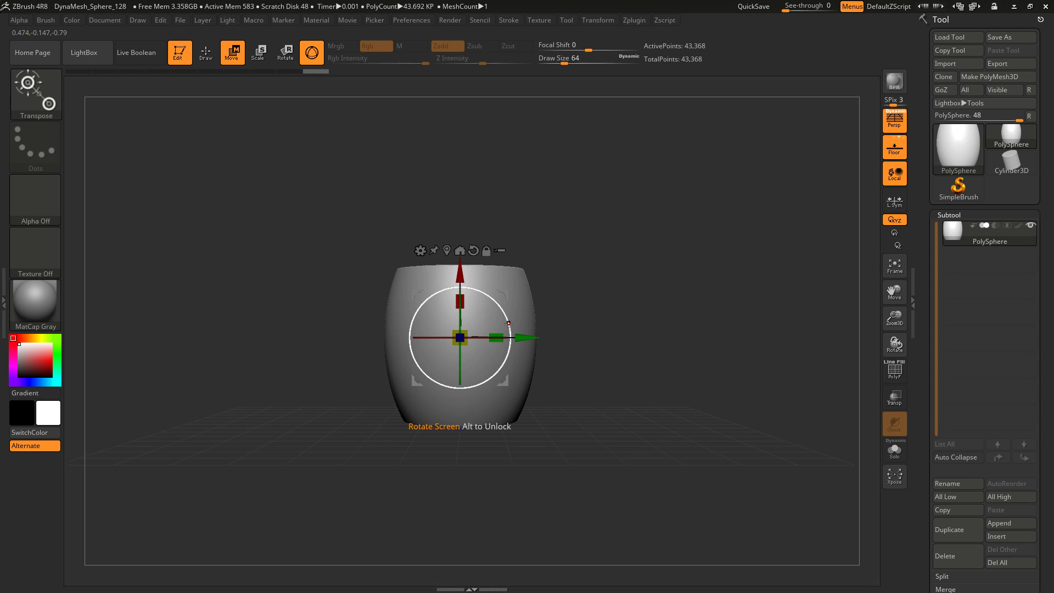
Try tilting only the gizmo about 45 degrees and moving the barrel, undoing the moves and realigning the gizmo.
key(alt)
drag(509, 323, 509, 364)
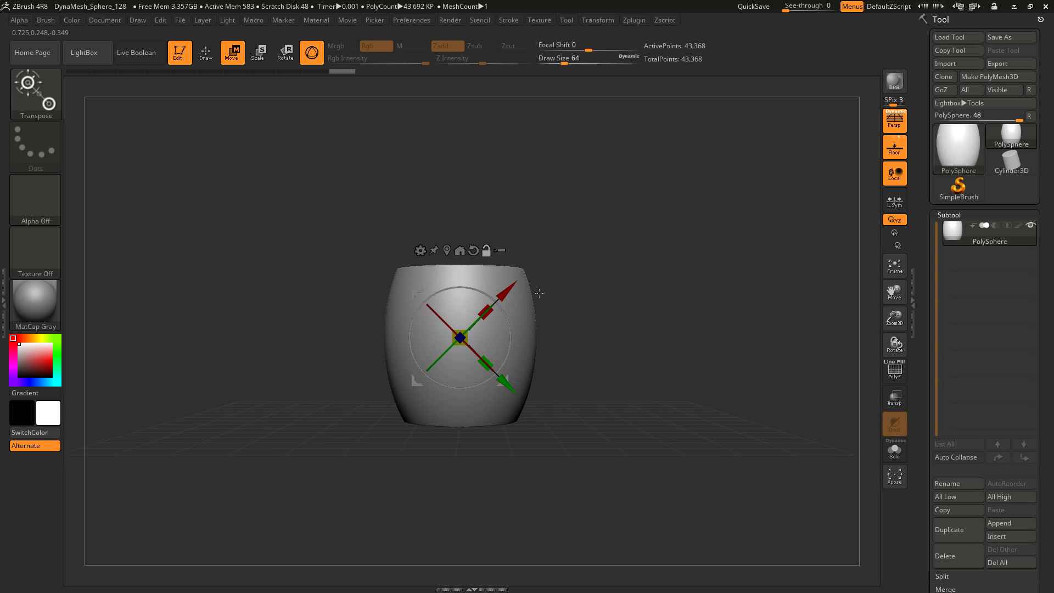
drag(506, 291, 587, 273)
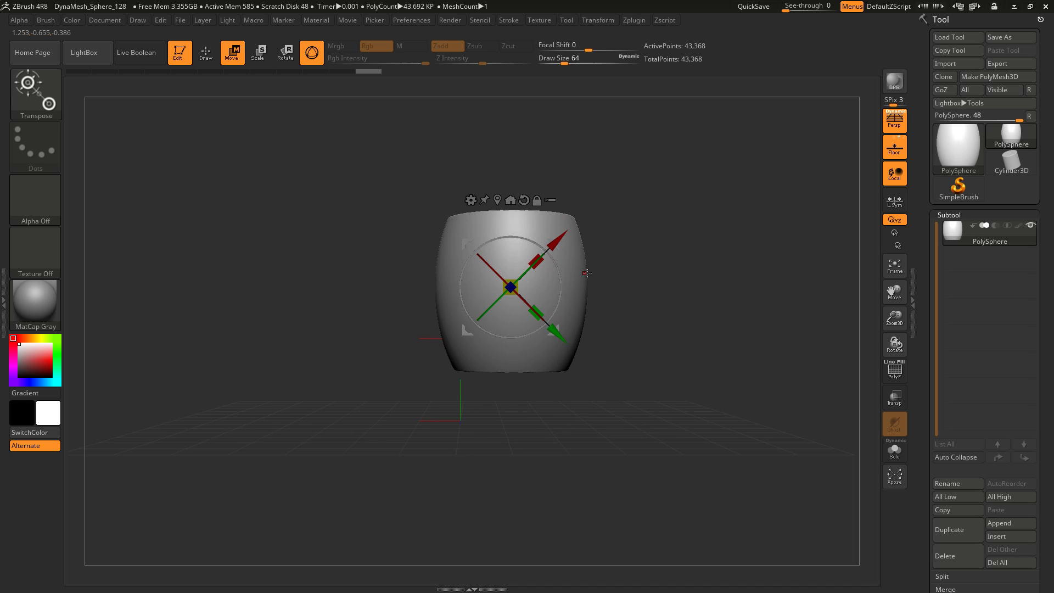
key(ctrl+z)
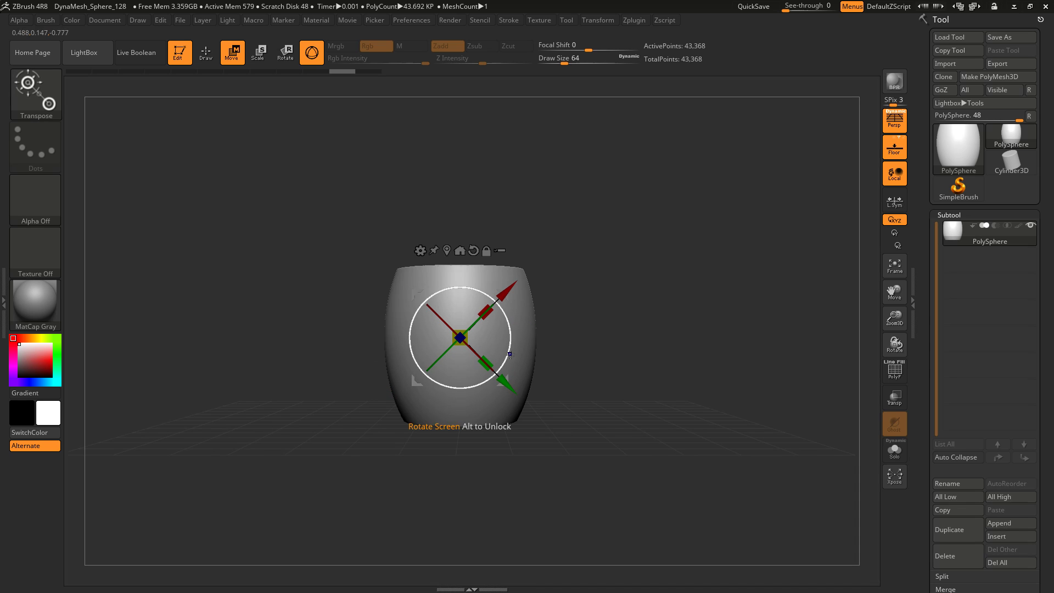
alt+drag(512, 344, 500, 305)
ctrl+drag(466, 341, 544, 361)
key(ctrl+z)
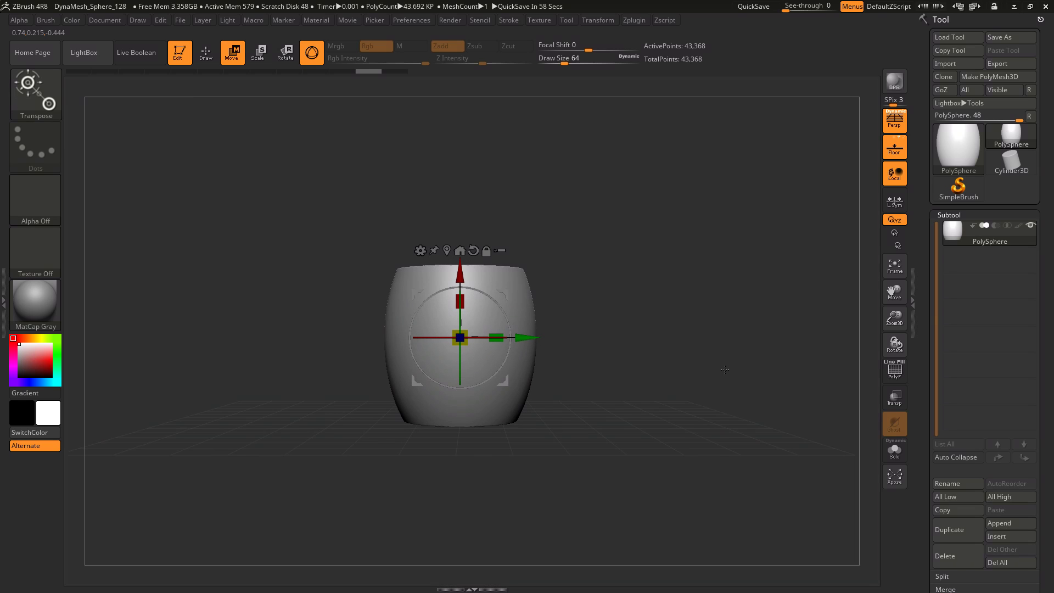
Turn on Live Boolean and append a Cylinder3D as a new subtool.
click(145, 54)
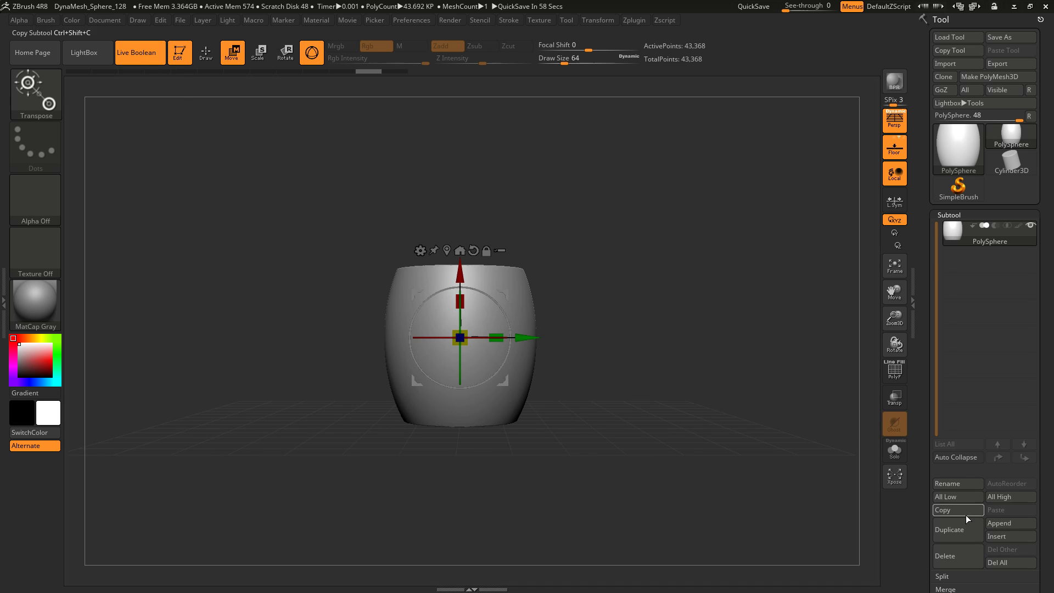
click(998, 523)
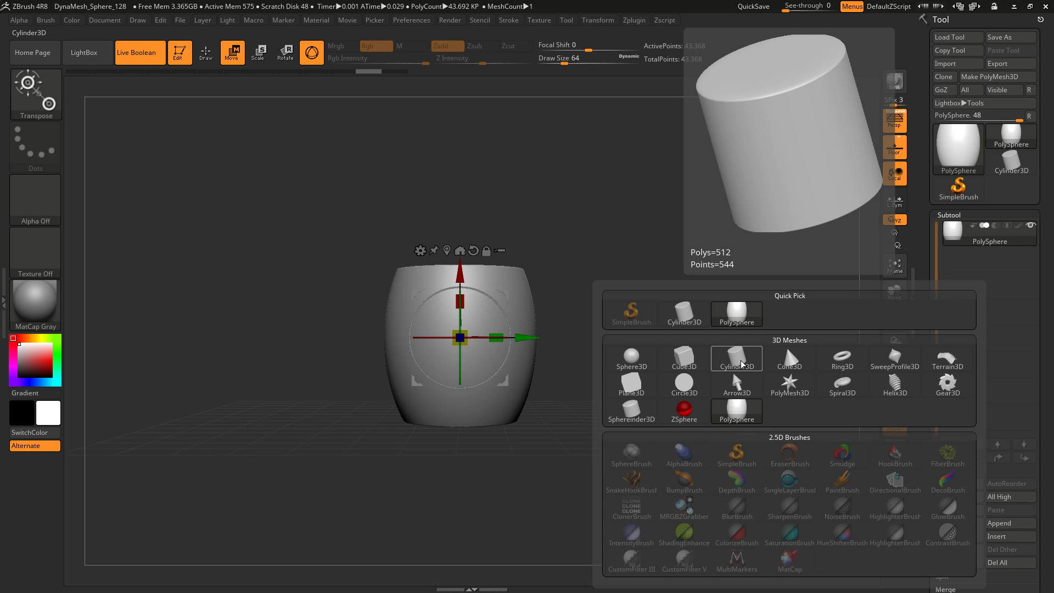
click(740, 361)
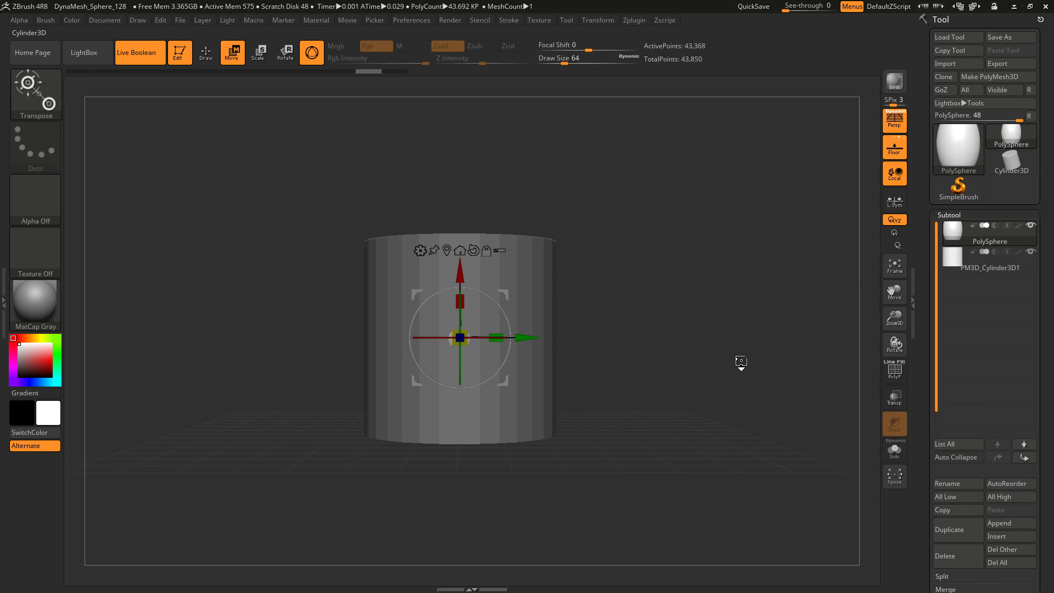
Select the appended cylinder, scale it down to about the barrel's width and rotate it -90 degrees onto its side.
click(950, 260)
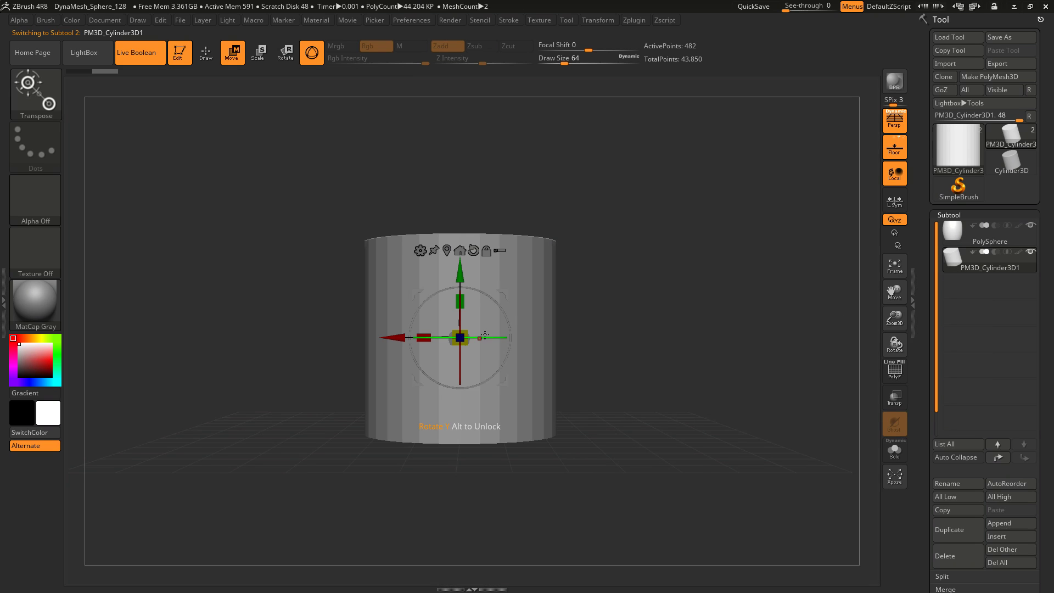
drag(468, 343, 431, 337)
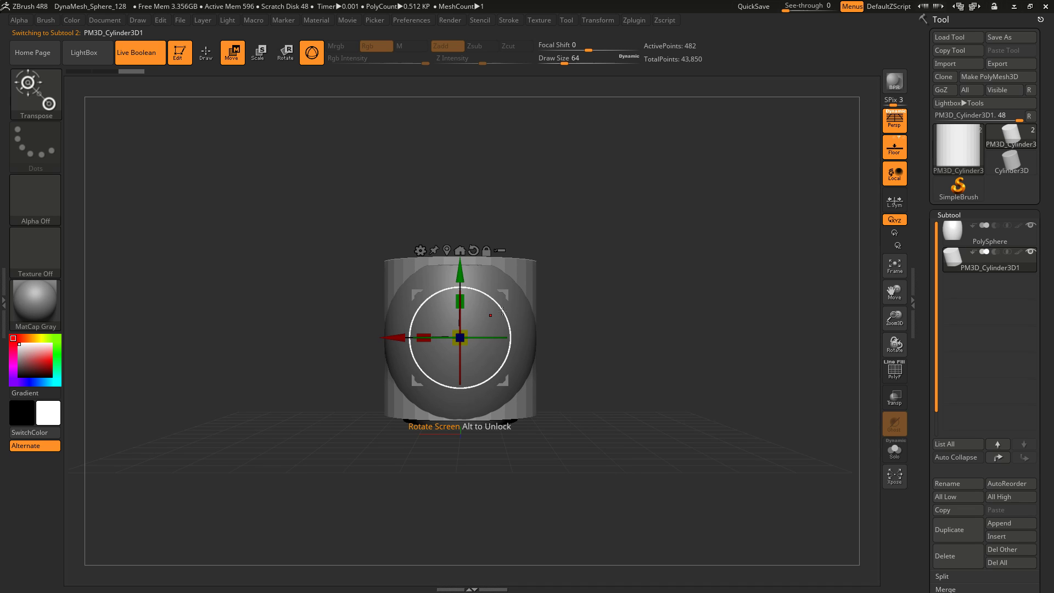
drag(502, 311, 504, 407)
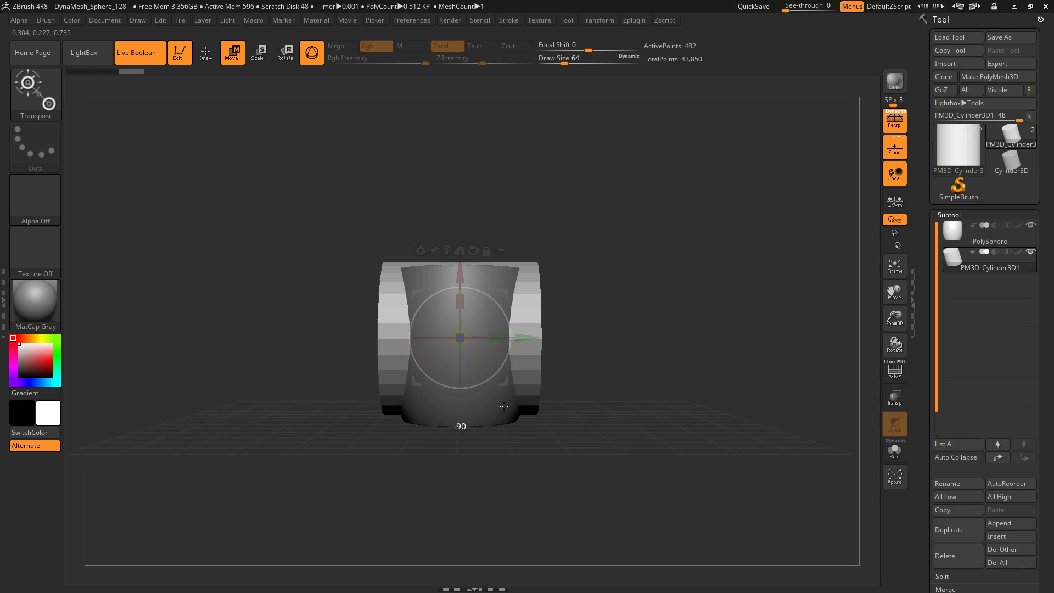
drag(505, 404, 507, 404)
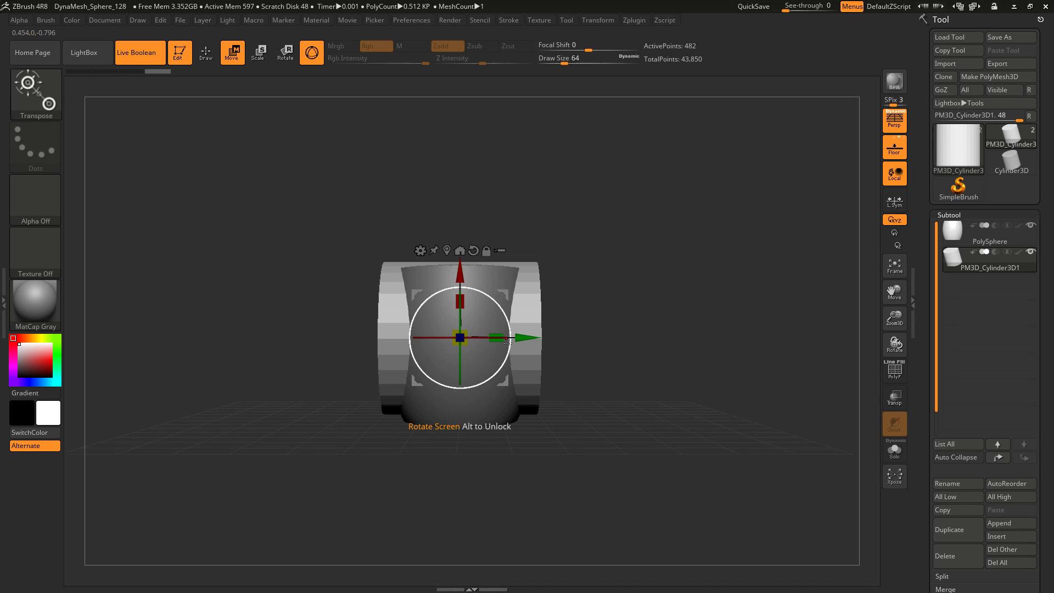
Lengthen and slim the cylinder so it passes through both sides of the barrel, and lower it slightly.
drag(497, 338, 673, 352)
drag(460, 337, 429, 304)
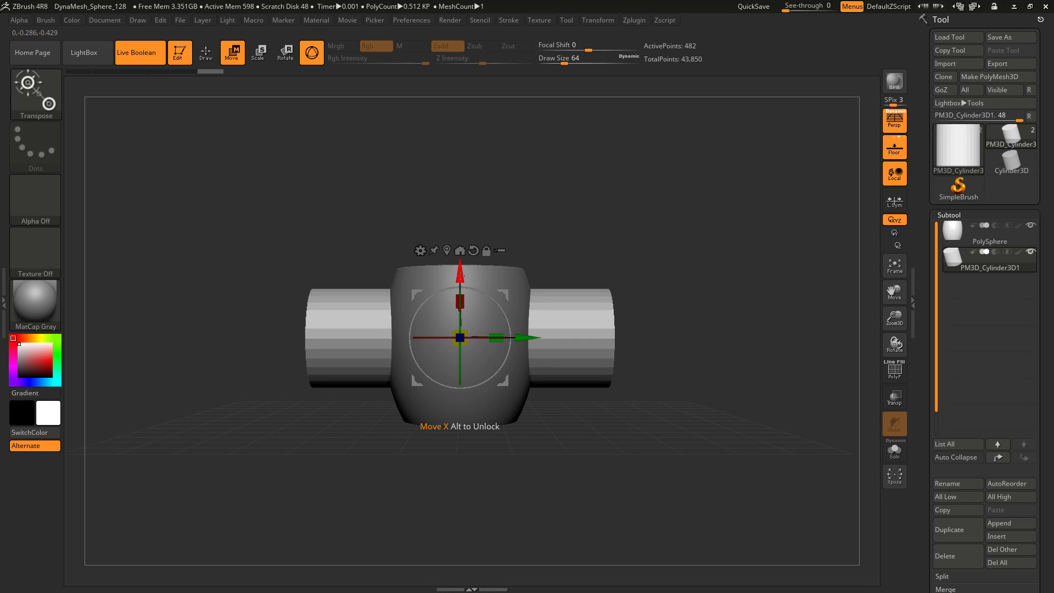
mouse_move(463, 273)
mouse_down()
mouse_move(463, 297)
mouse_move(463, 281)
mouse_up()
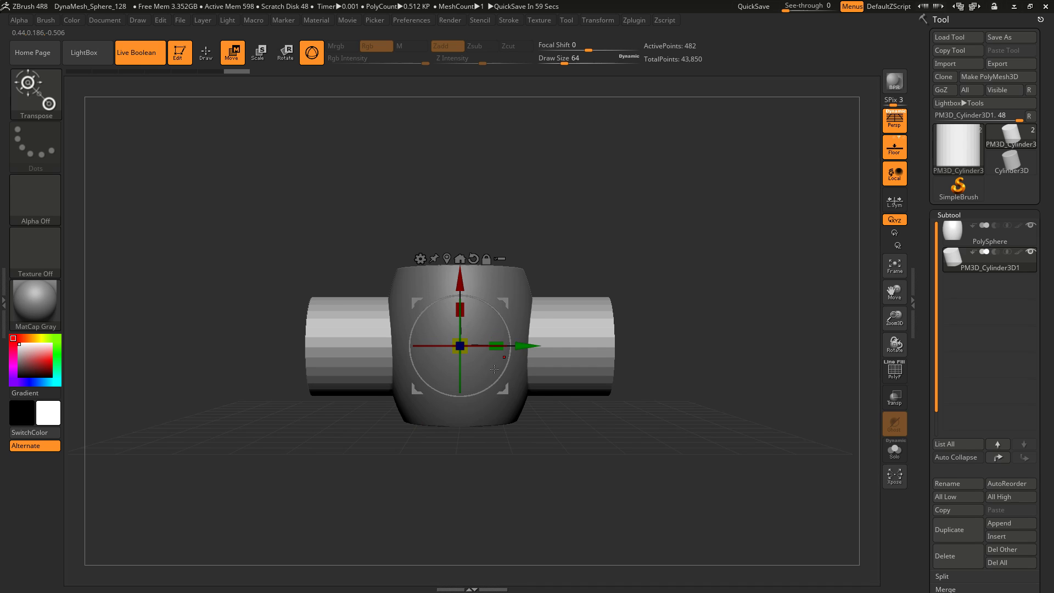
Set the cylinder subtool to subtract so it cuts a round hole through the barrel.
mouse_move(995, 253)
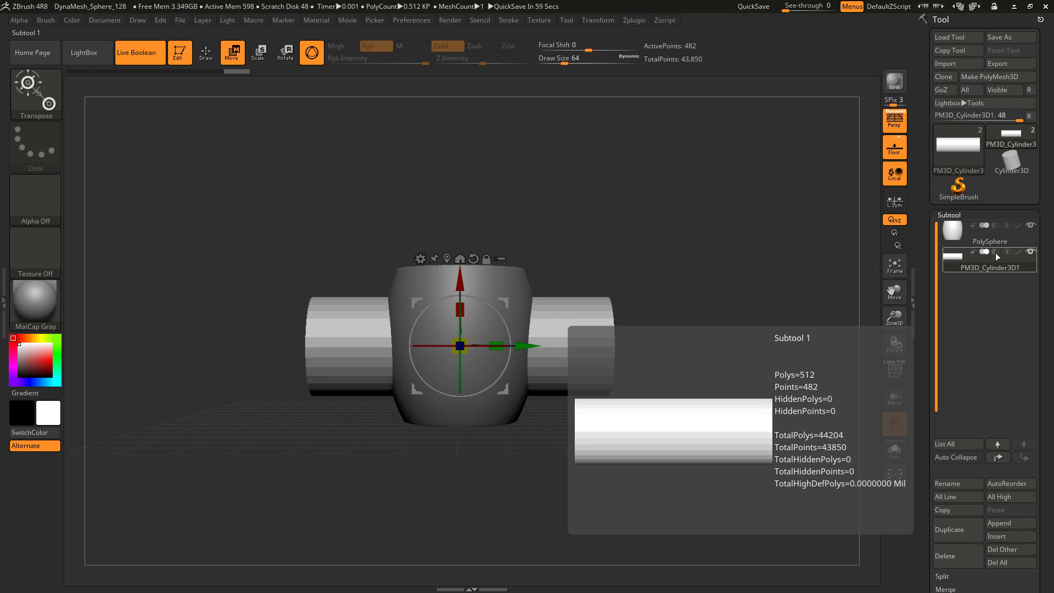
click(995, 252)
mouse_move(708, 243)
mouse_down()
mouse_move(607, 280)
mouse_move(697, 253)
mouse_up()
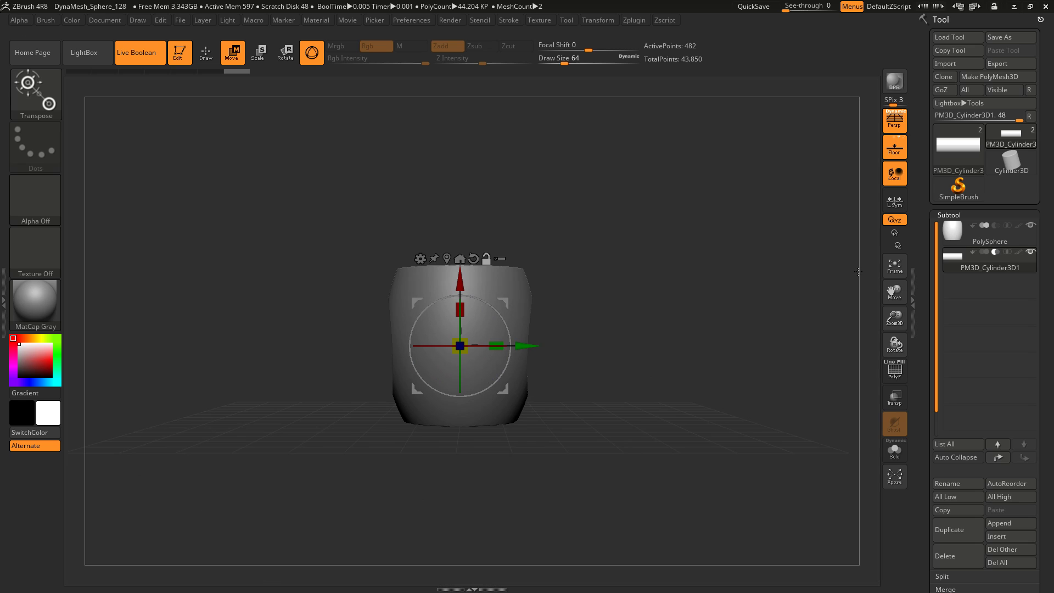
drag(686, 296, 640, 306)
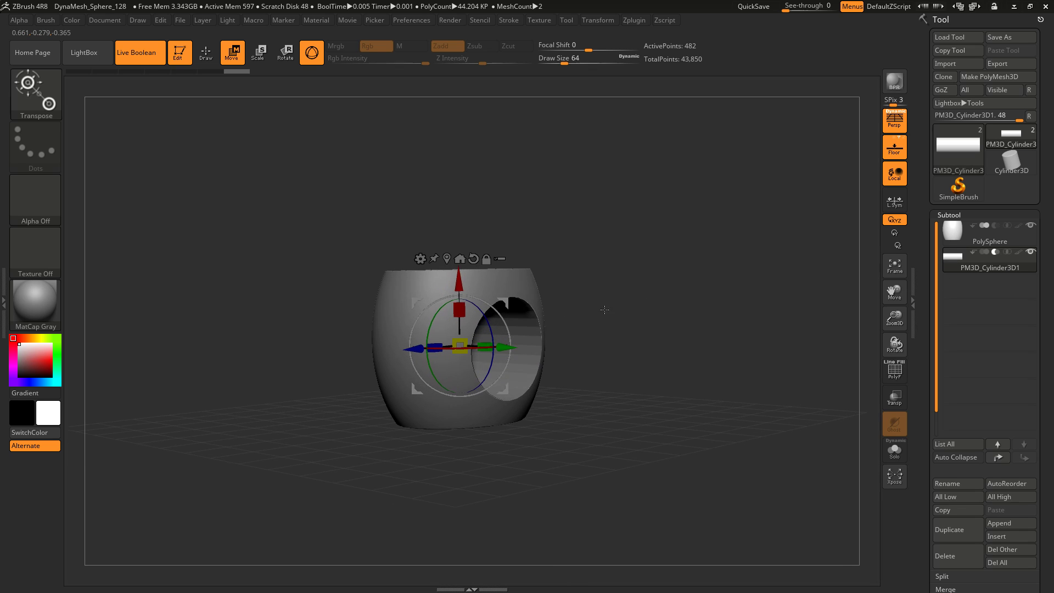
Shift the subtracting cylinder up and back down by about 1.27 so it cuts an arch through the barrel's base.
drag(460, 280, 474, 226)
drag(679, 241, 654, 261)
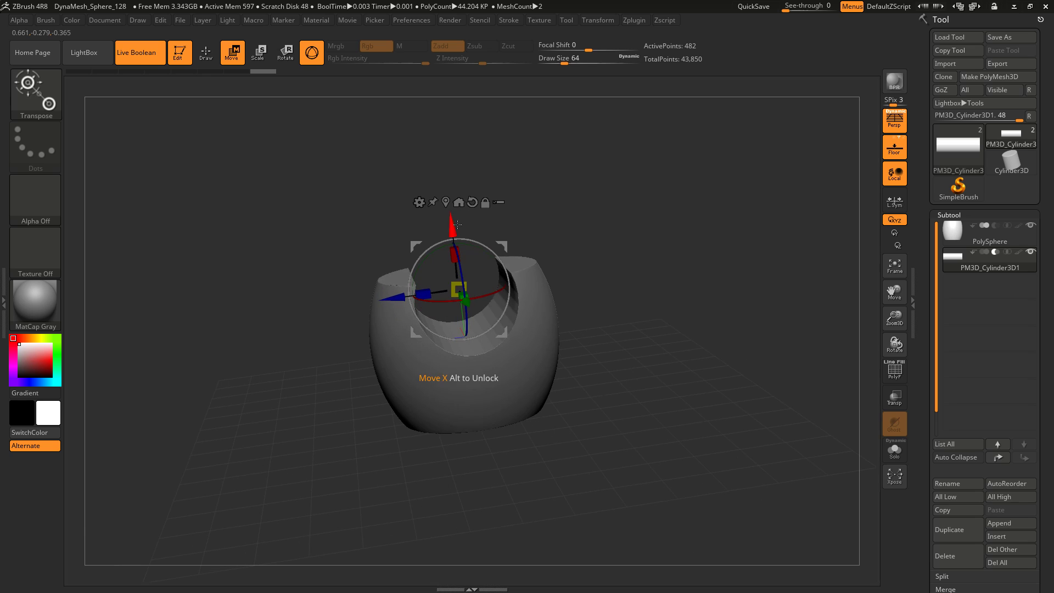
drag(455, 227, 453, 348)
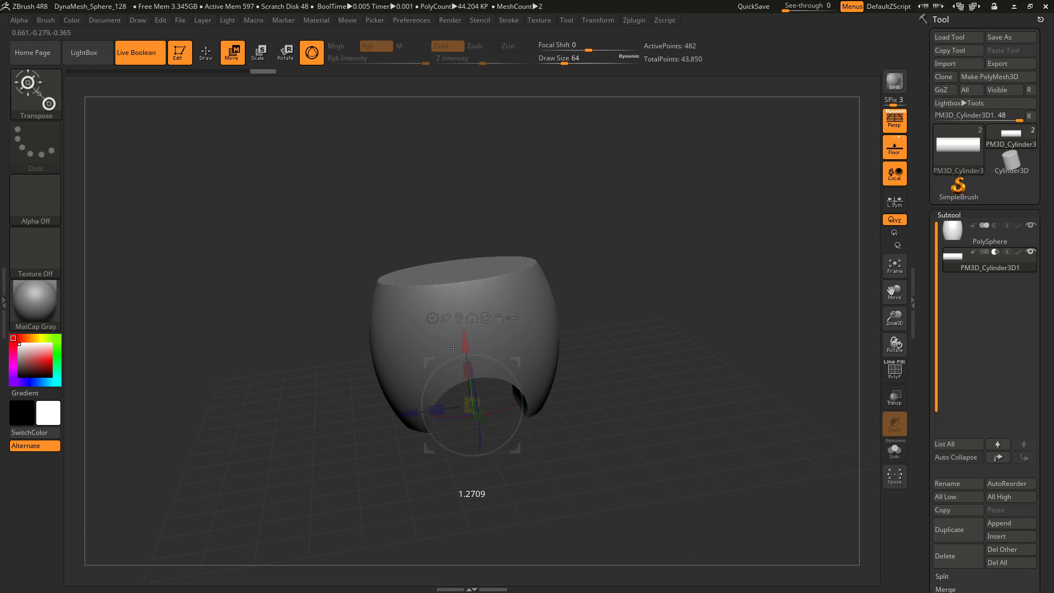
drag(584, 337, 633, 315)
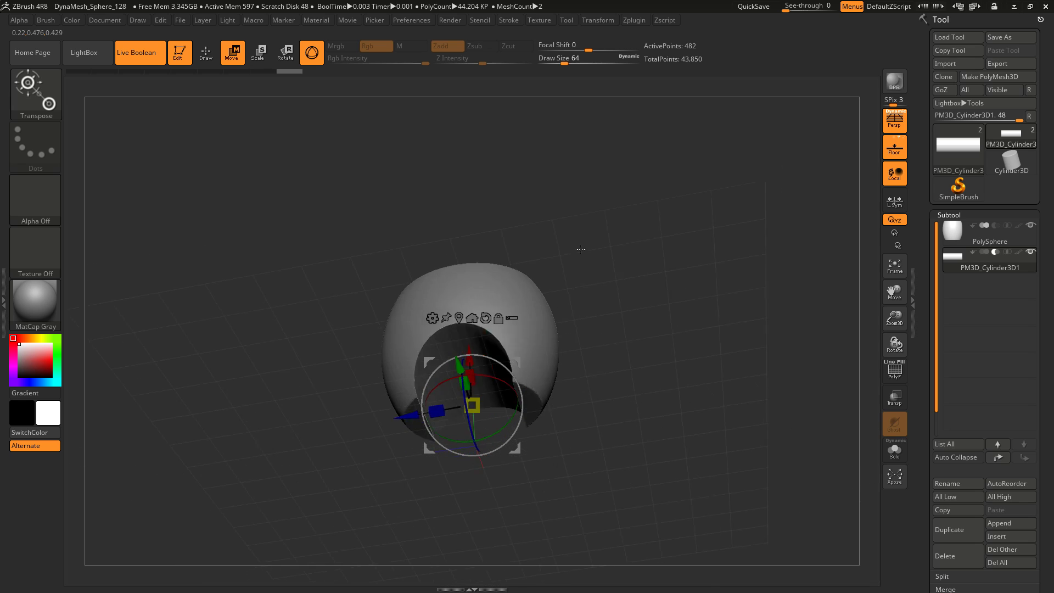
drag(580, 249, 641, 305)
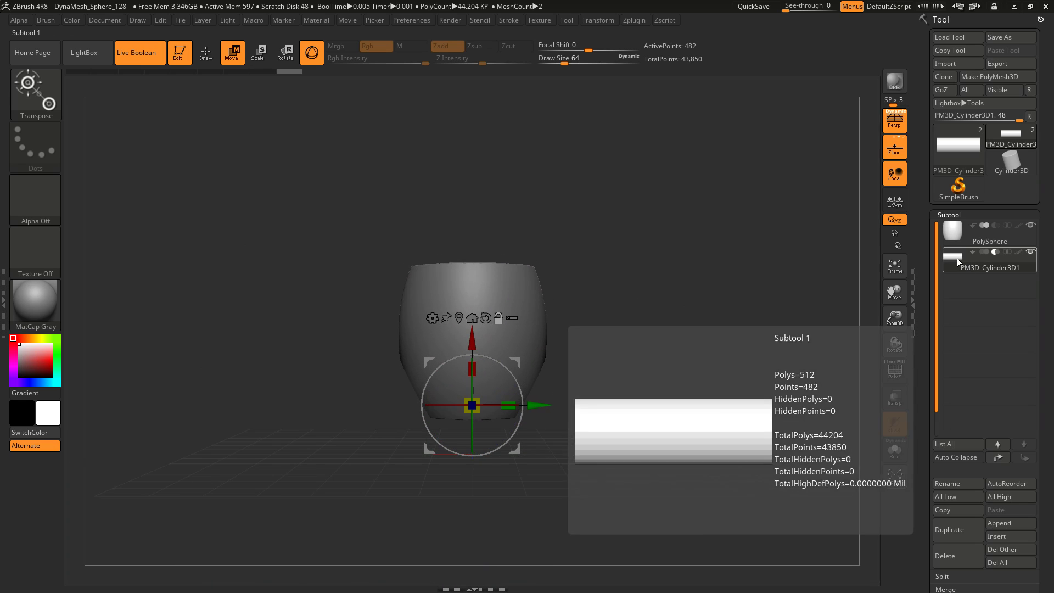
Duplicate the subtracting cylinder and raise the copy, also set to subtract, to notch the barrel's upper rim.
click(957, 258)
shift+drag(728, 281, 665, 281)
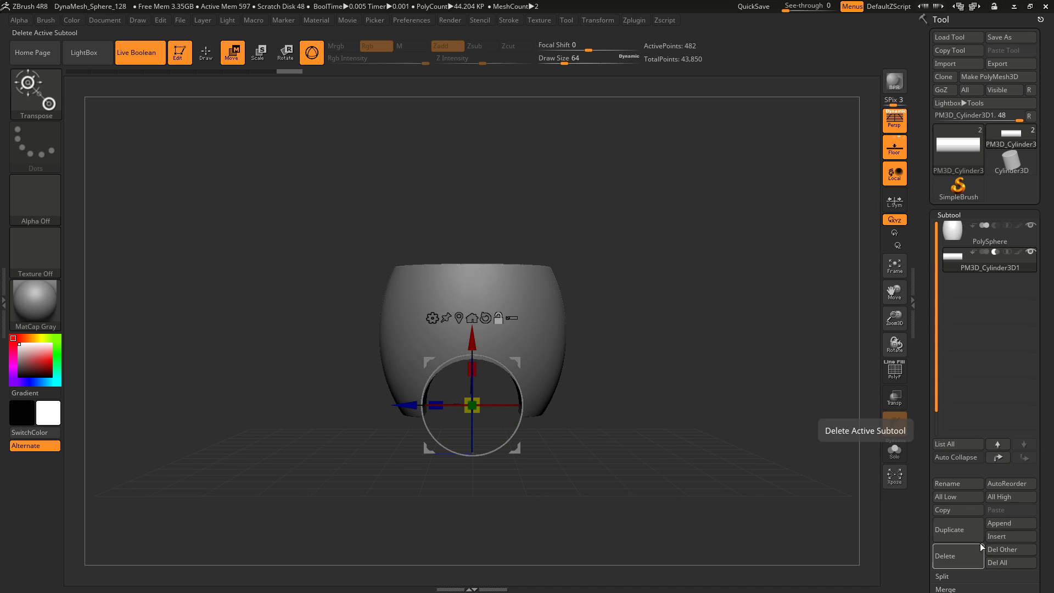
click(967, 535)
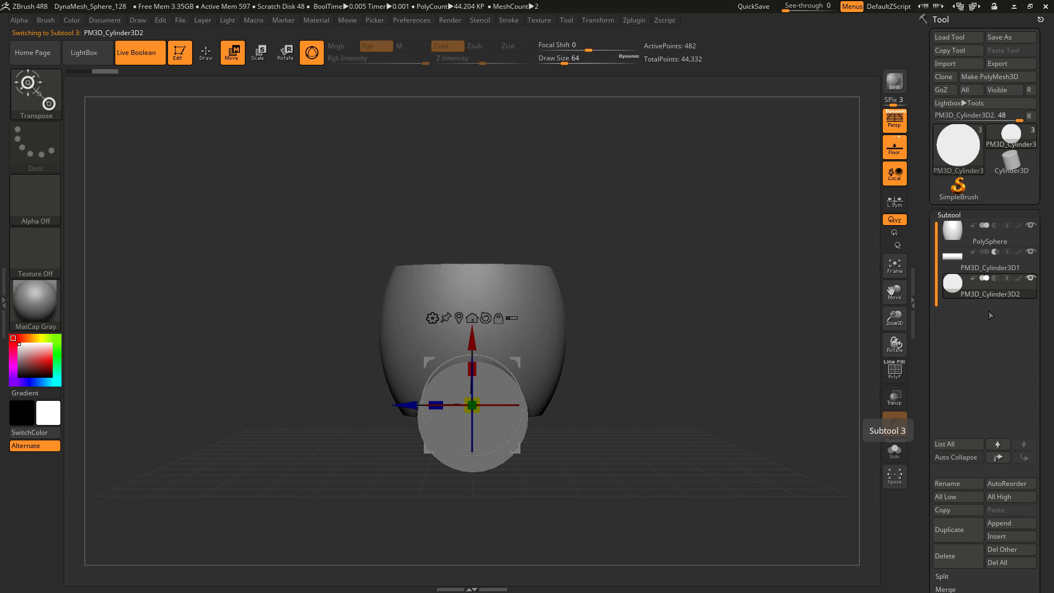
click(995, 279)
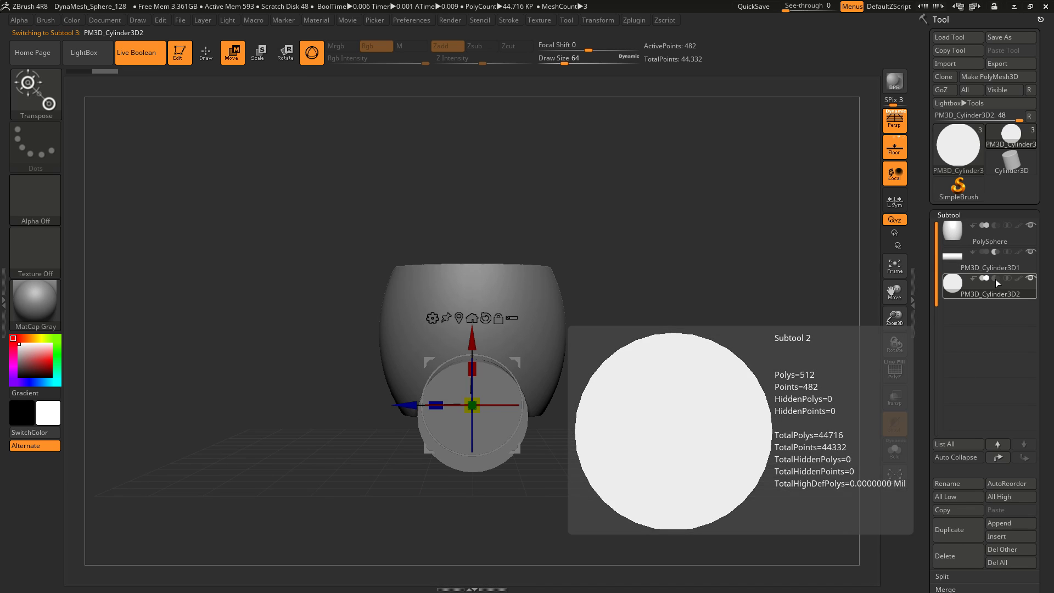
drag(472, 344, 498, 214)
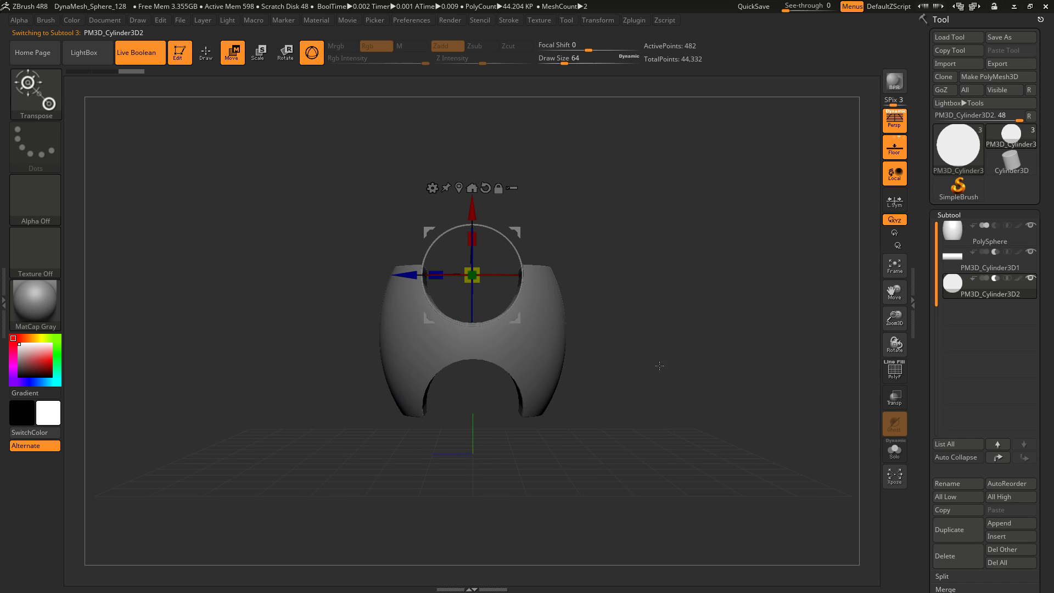
Nudge the upper subtracting cylinder slightly upward and append a Gear3D mesh as a new subtool.
drag(475, 204, 475, 203)
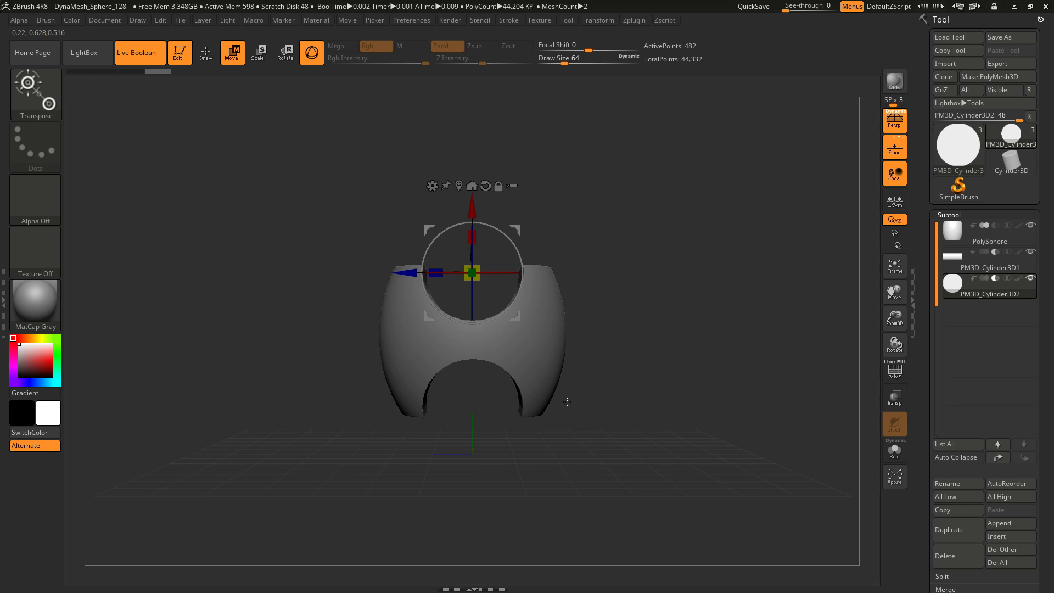
drag(567, 401, 627, 389)
click(1011, 524)
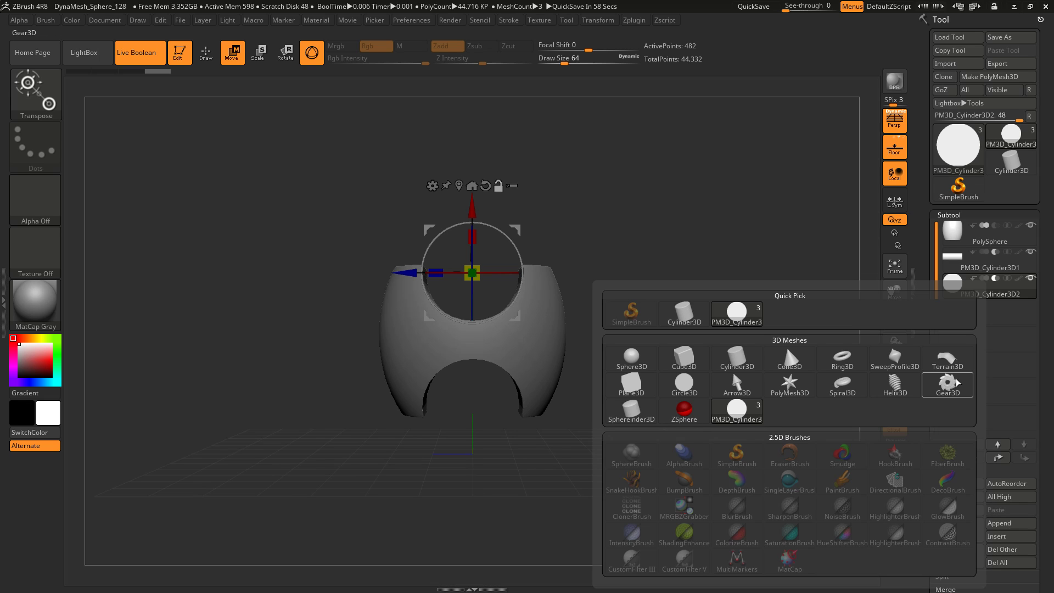
mouse_move(953, 385)
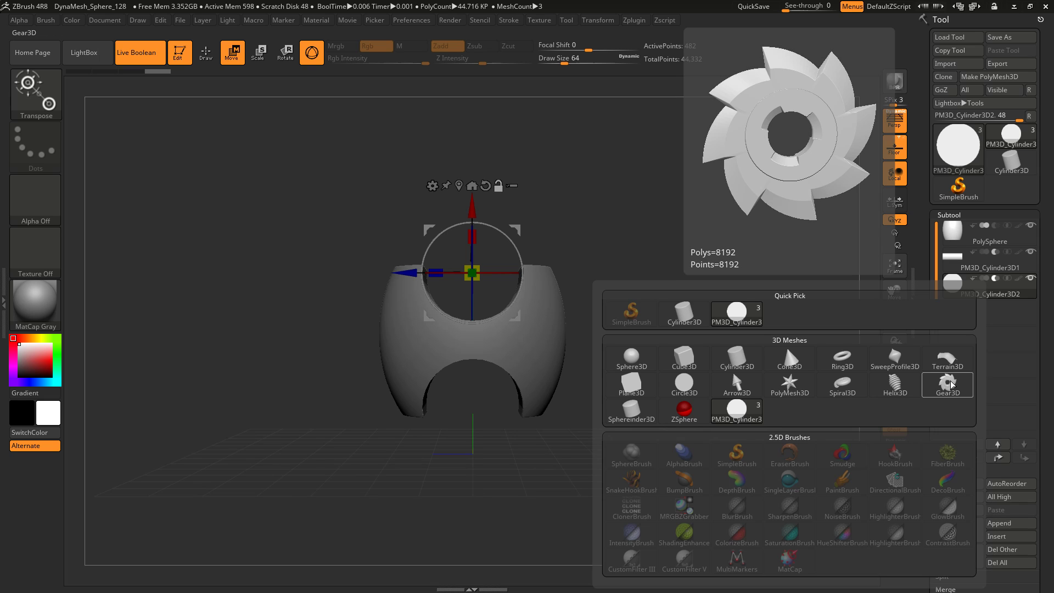
click(953, 385)
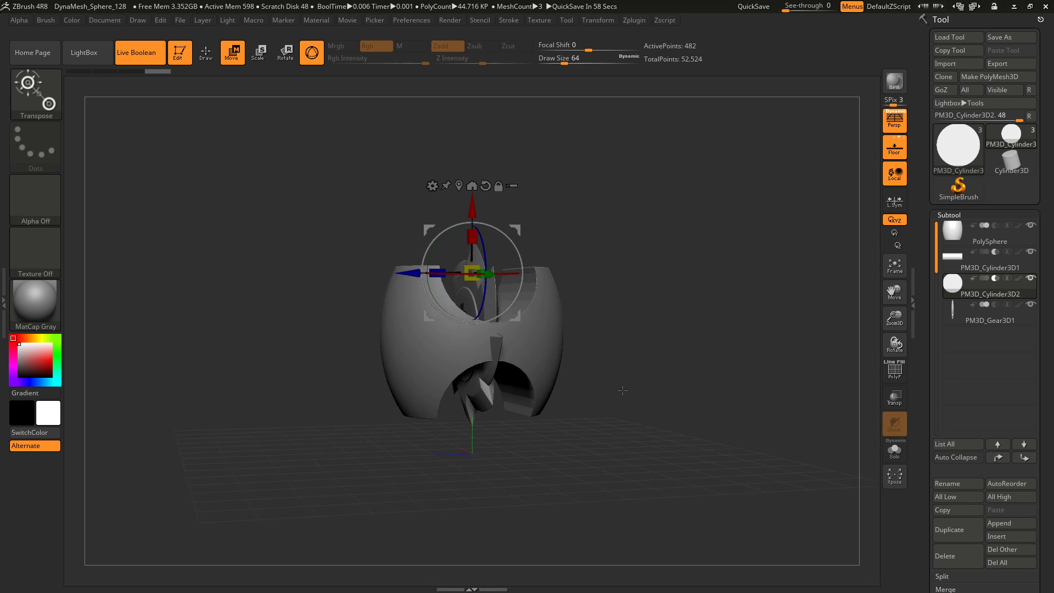
mouse_move(623, 390)
shift+mouse_down()
mouse_move(637, 389)
mouse_move(613, 387)
shift+mouse_up()
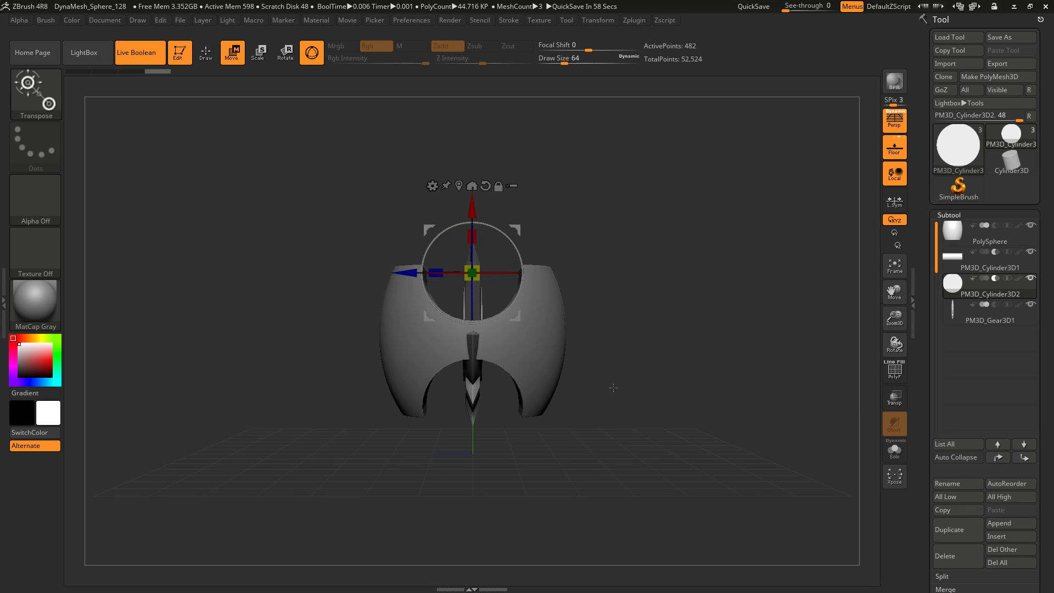
Select the gear subtool, rotate it to lie horizontally and enlarge it until its teeth protrude around the barrel.
alt+click(506, 375)
drag(496, 378, 583, 275)
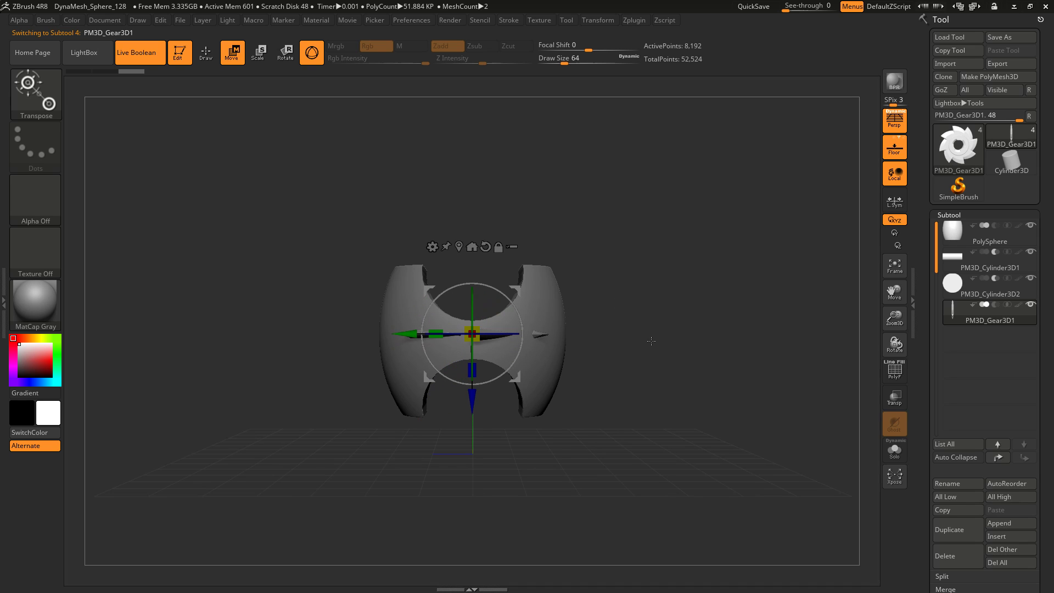
drag(471, 333, 489, 347)
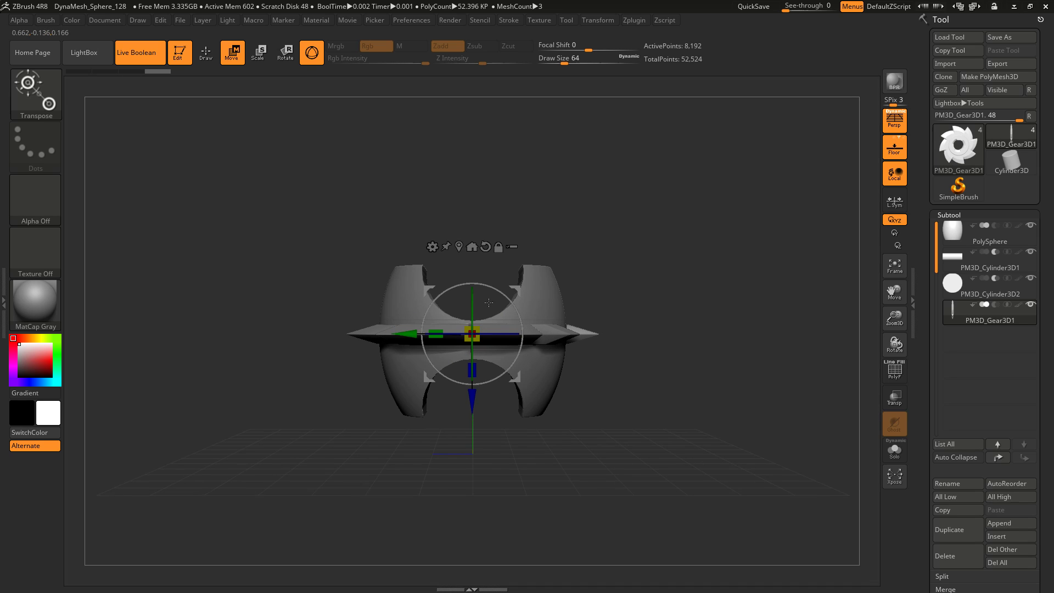
Lower the gear slightly and set its subtool to subtract from the barrel's middle.
drag(475, 406, 472, 420)
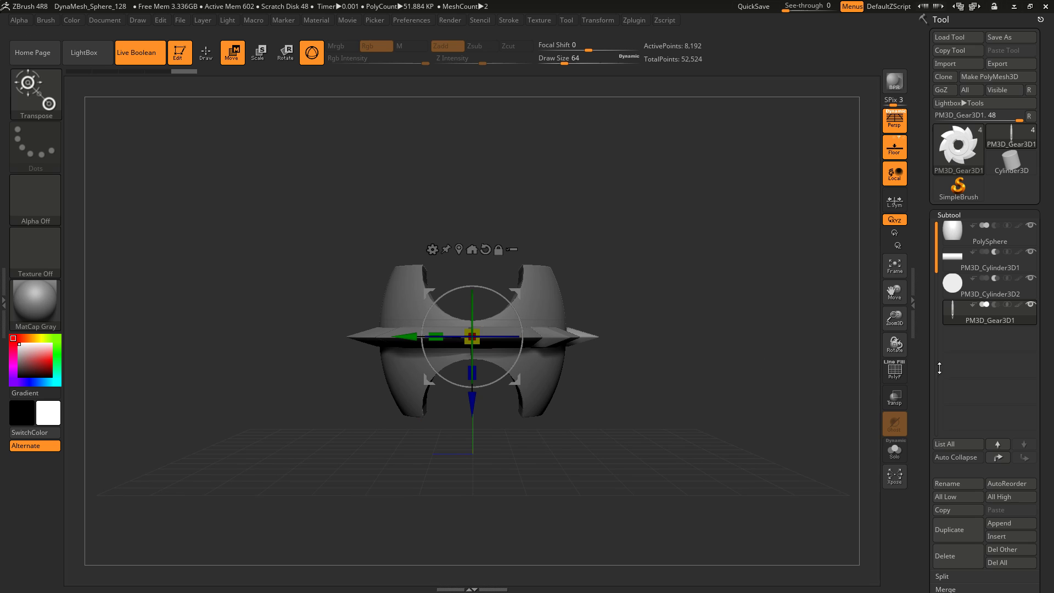
click(995, 304)
drag(611, 288, 629, 273)
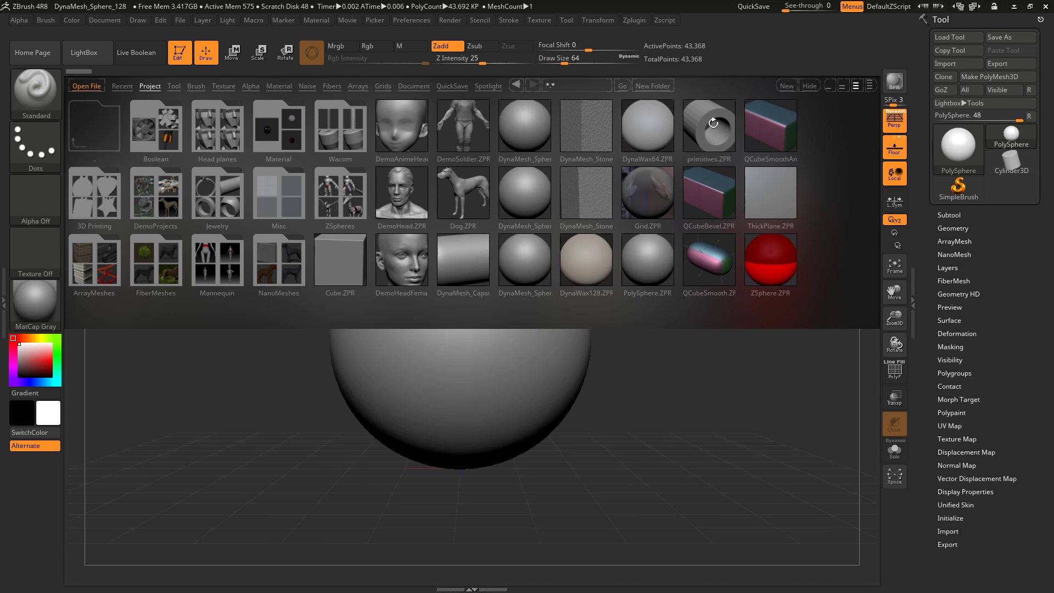
Open the primitives.ZPR project with the CylinderPipe model.
click(715, 126)
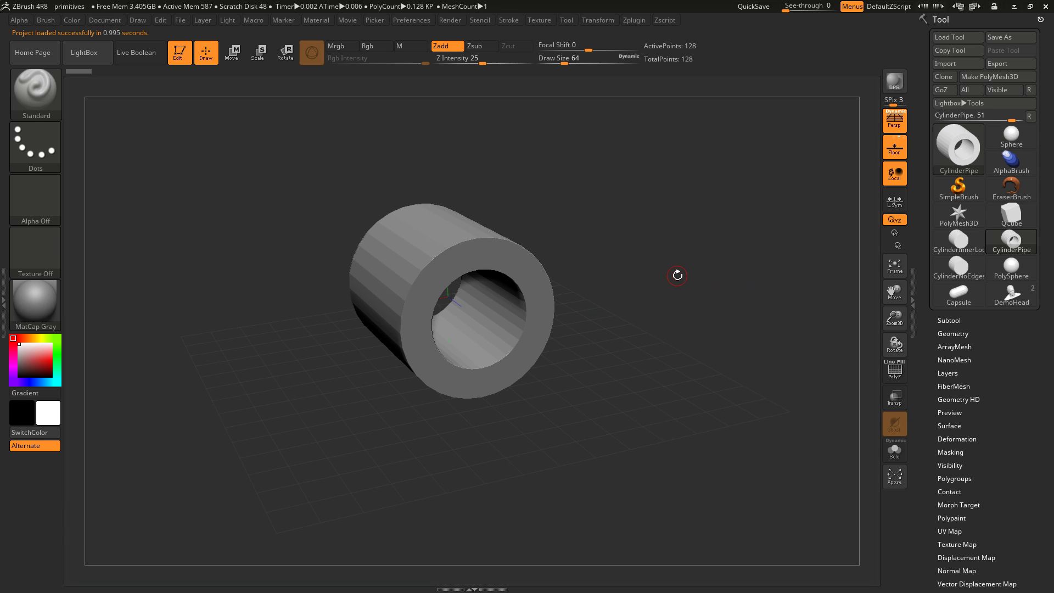
drag(677, 275, 667, 322)
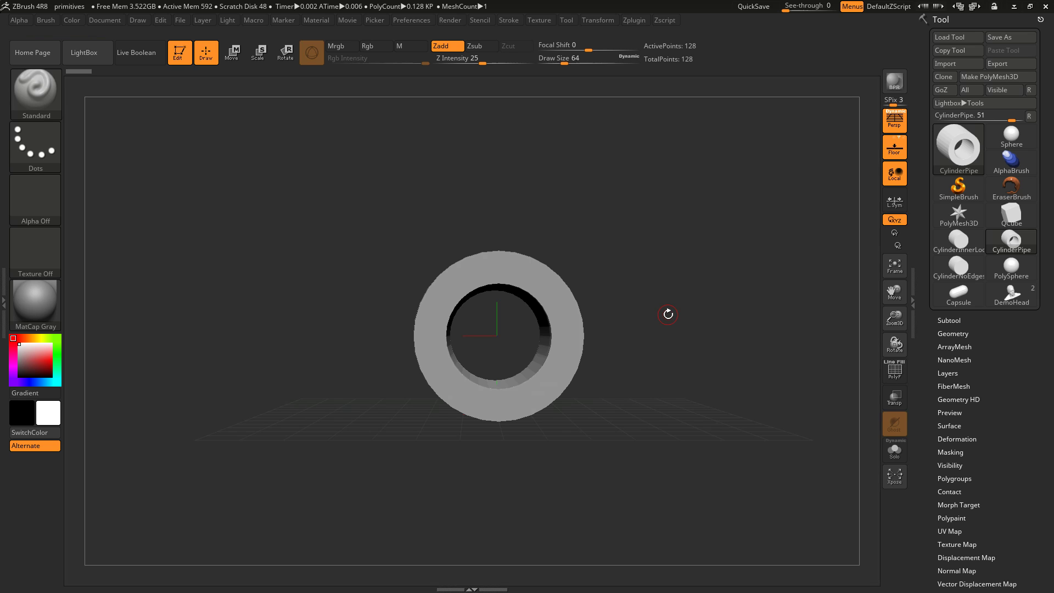
alt+drag(669, 308, 656, 306)
Apply the Deformer to the pipe and reduce the number of lattice control points across its width.
click(232, 55)
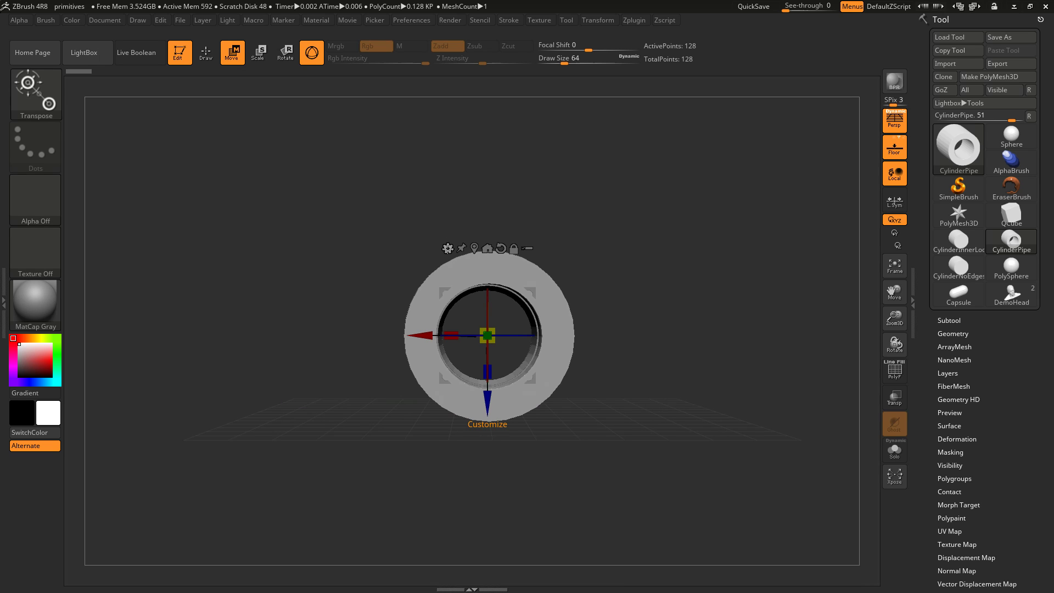
click(448, 248)
click(448, 247)
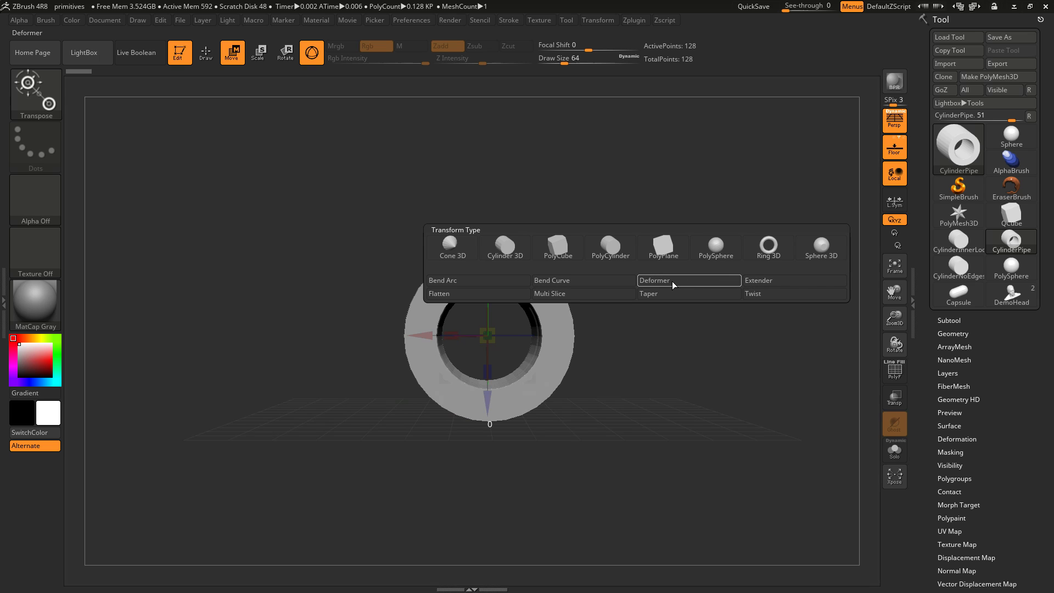
click(673, 282)
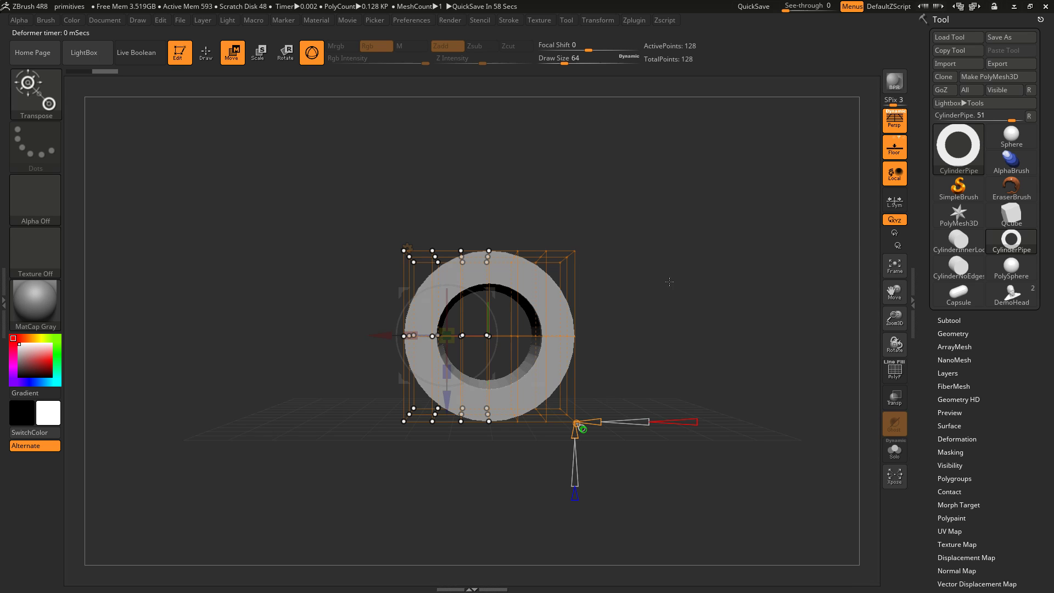
mouse_move(599, 423)
drag(596, 422, 595, 423)
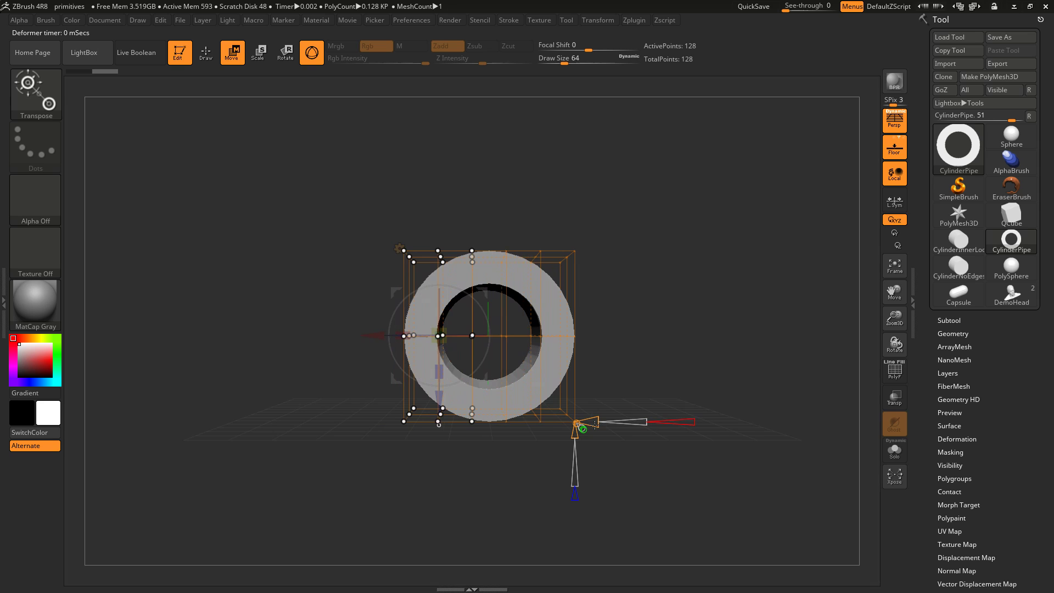
mouse_move(643, 423)
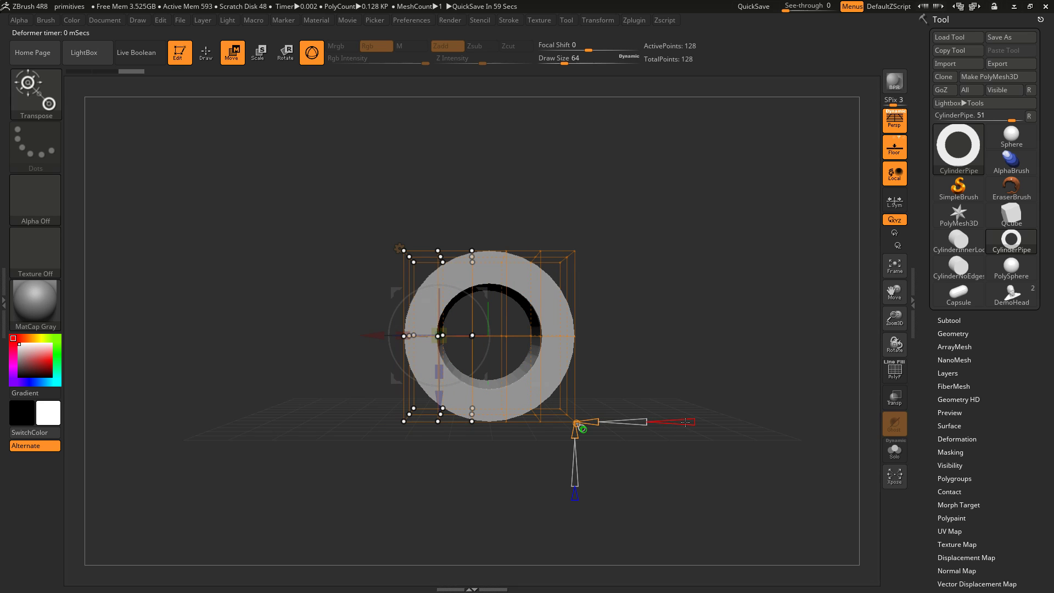
Turn off the lattice's X symmetry and try pulling one upper corner control point outward.
drag(689, 422, 659, 422)
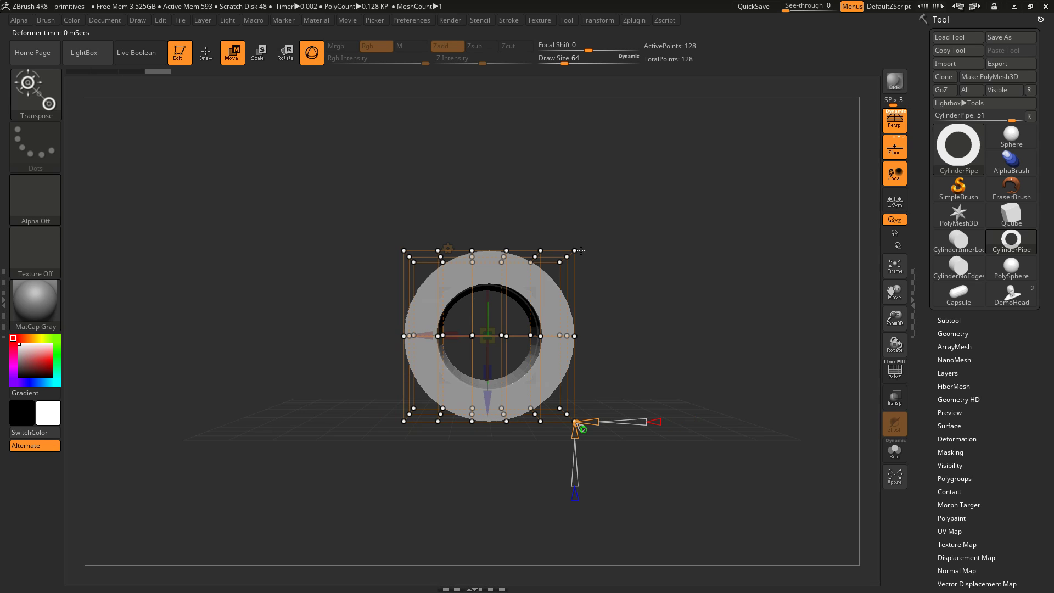
drag(580, 251, 637, 221)
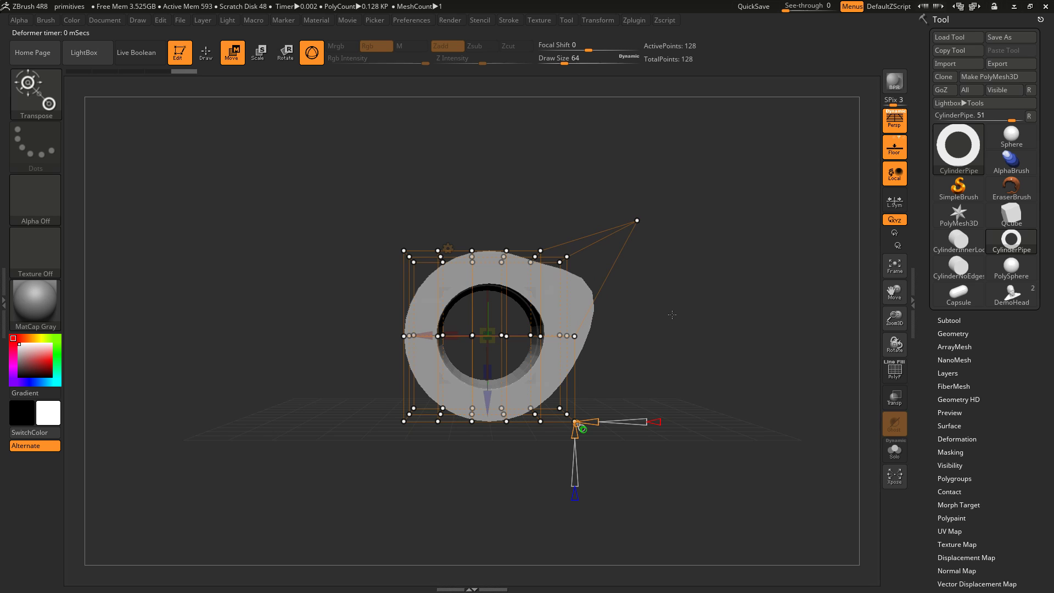
key(ctrl+z)
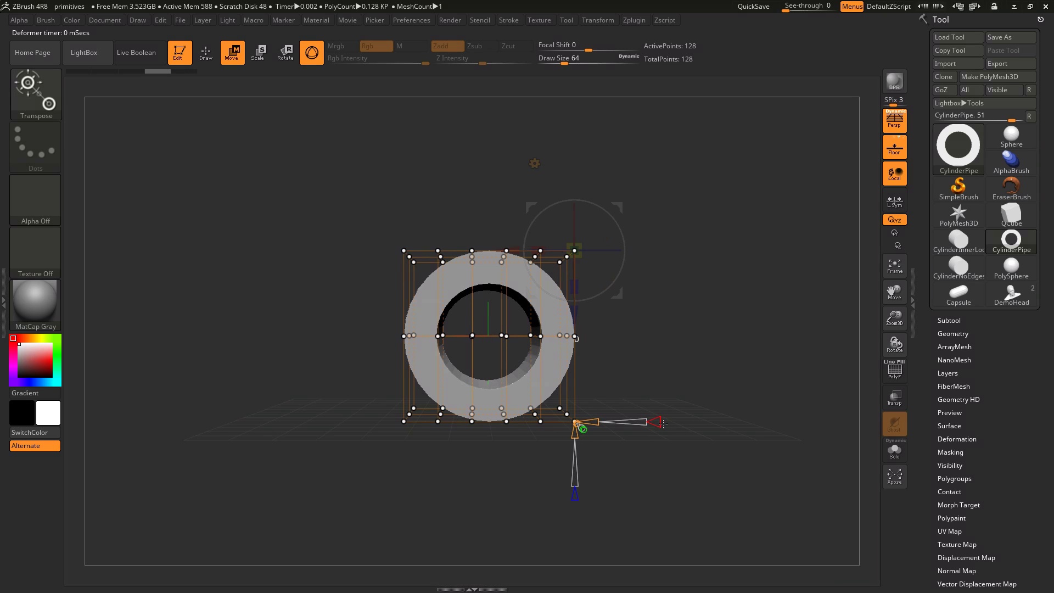
Turn the lattice's X symmetry back on and pull the pipe's side control points outward at mid-height.
drag(663, 423, 678, 422)
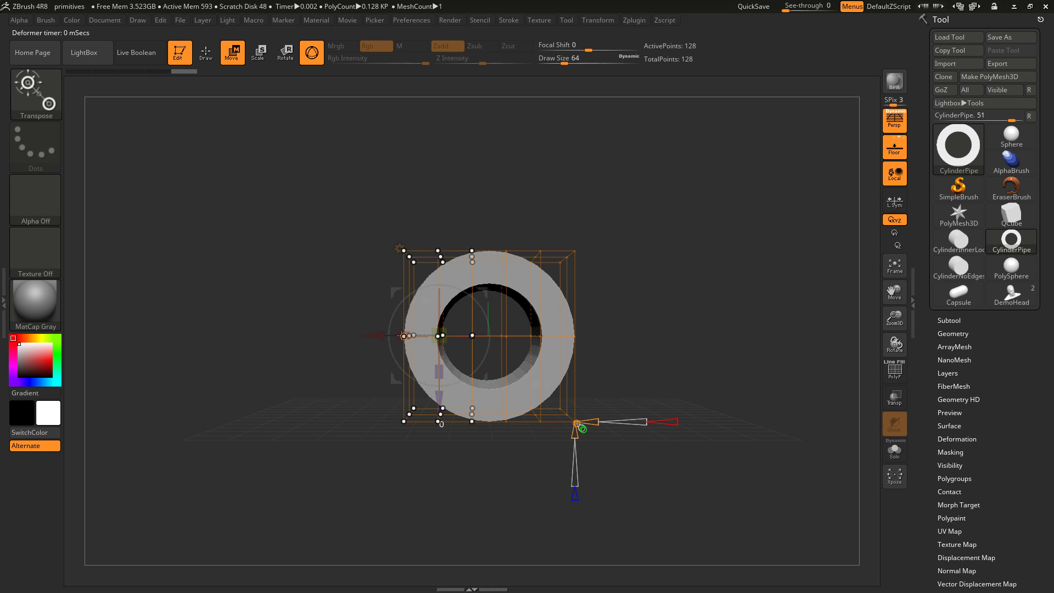
drag(403, 336, 374, 340)
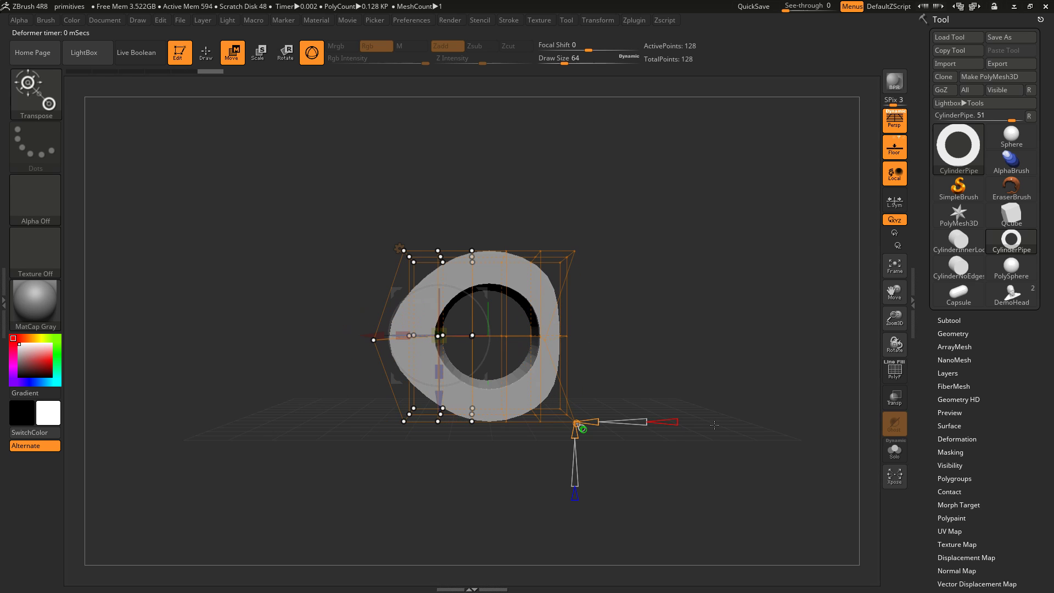
click(672, 421)
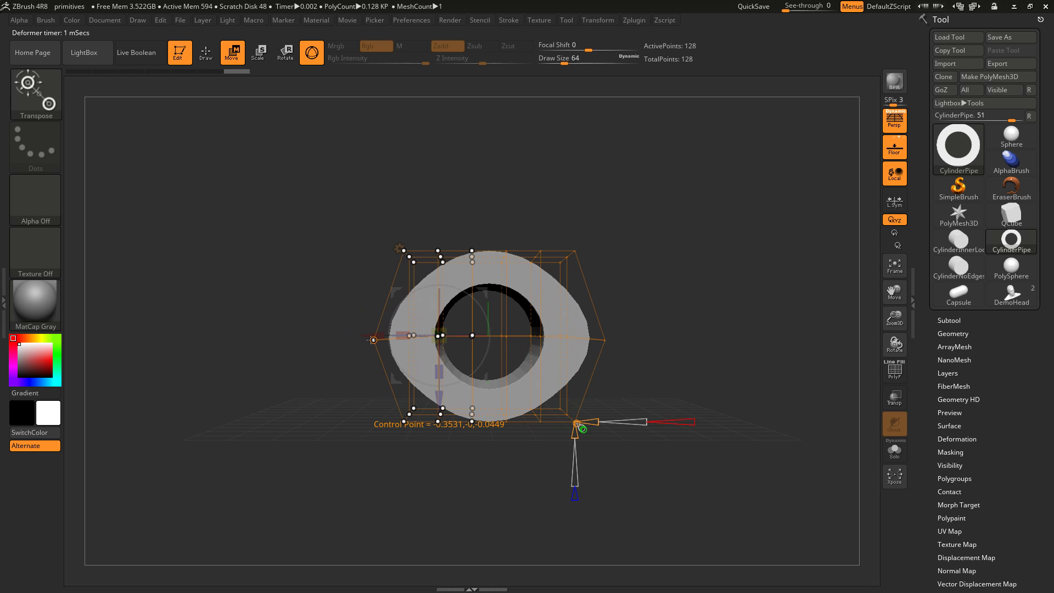
mouse_move(373, 340)
mouse_down()
mouse_move(363, 342)
mouse_move(388, 325)
mouse_move(371, 295)
mouse_move(366, 323)
mouse_move(330, 339)
mouse_move(357, 343)
mouse_up()
Pull further lattice control points, including an upper corner and an end-face centre point, to distort the pipe symmetrically.
drag(414, 257, 322, 159)
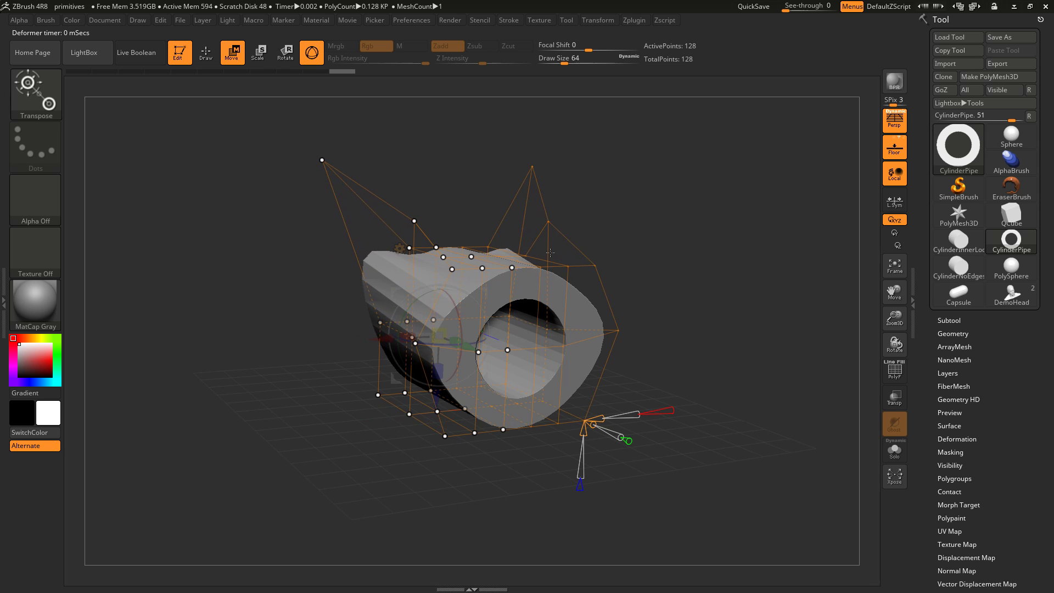
drag(774, 331, 699, 334)
drag(532, 397, 491, 430)
drag(706, 409, 623, 404)
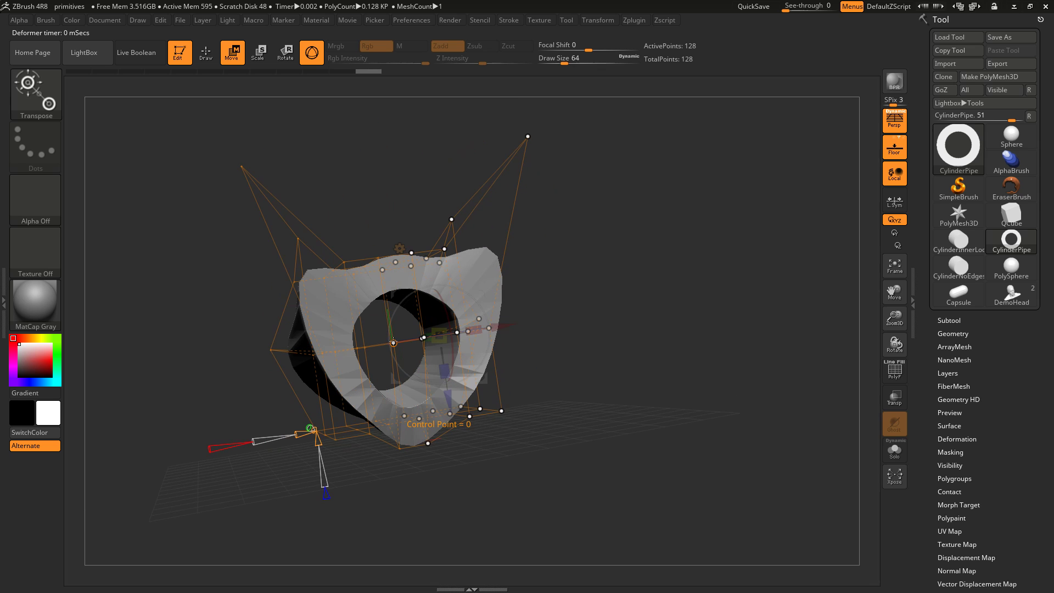
drag(393, 343, 433, 344)
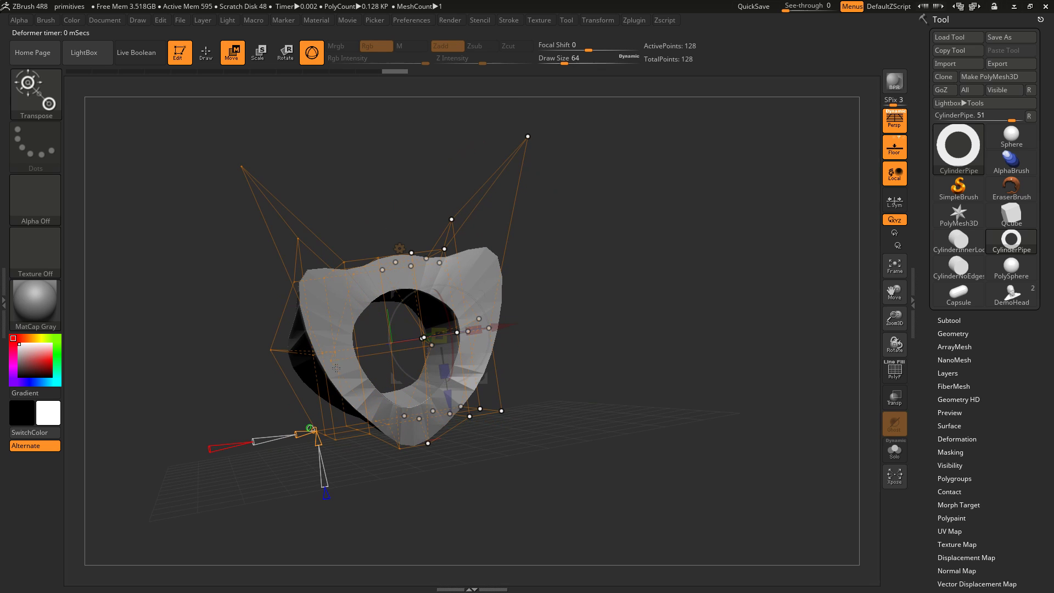
drag(610, 372, 716, 364)
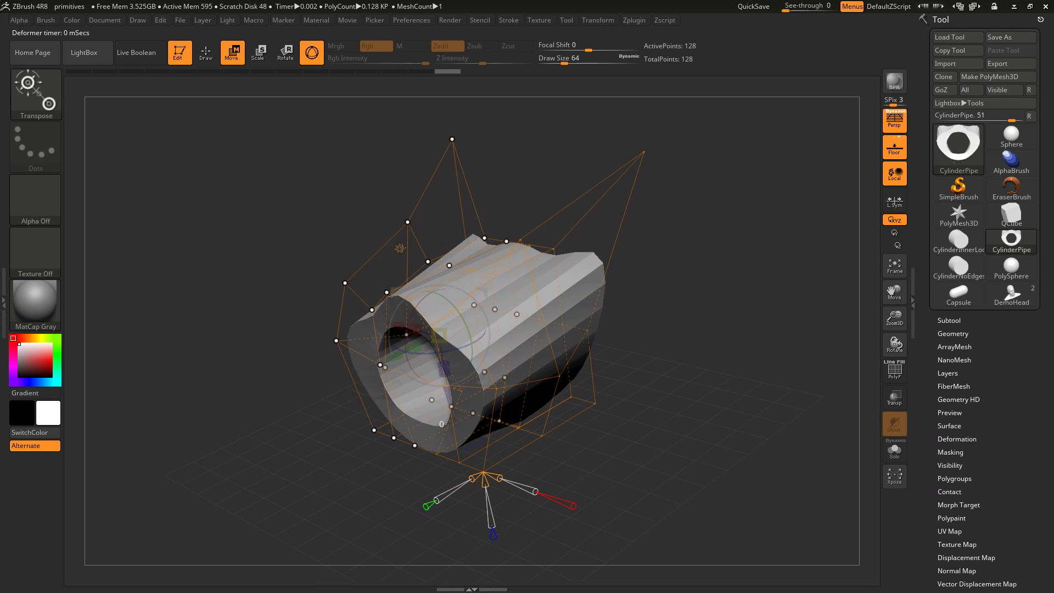
Reset the pipe's Deformer and increase the lattice's control points across its width and depth.
click(401, 249)
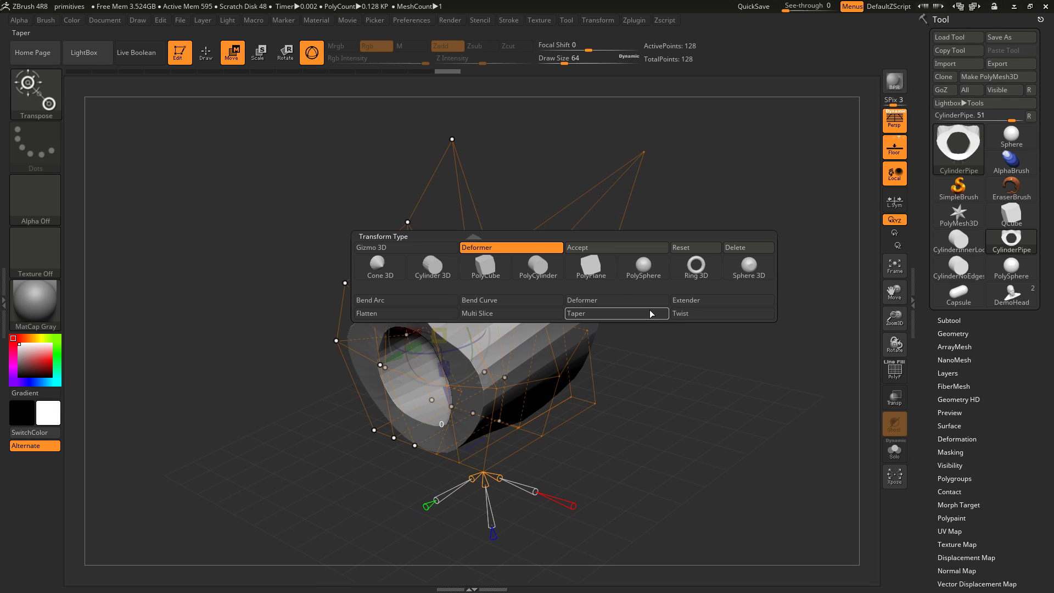
click(696, 247)
drag(636, 313, 668, 280)
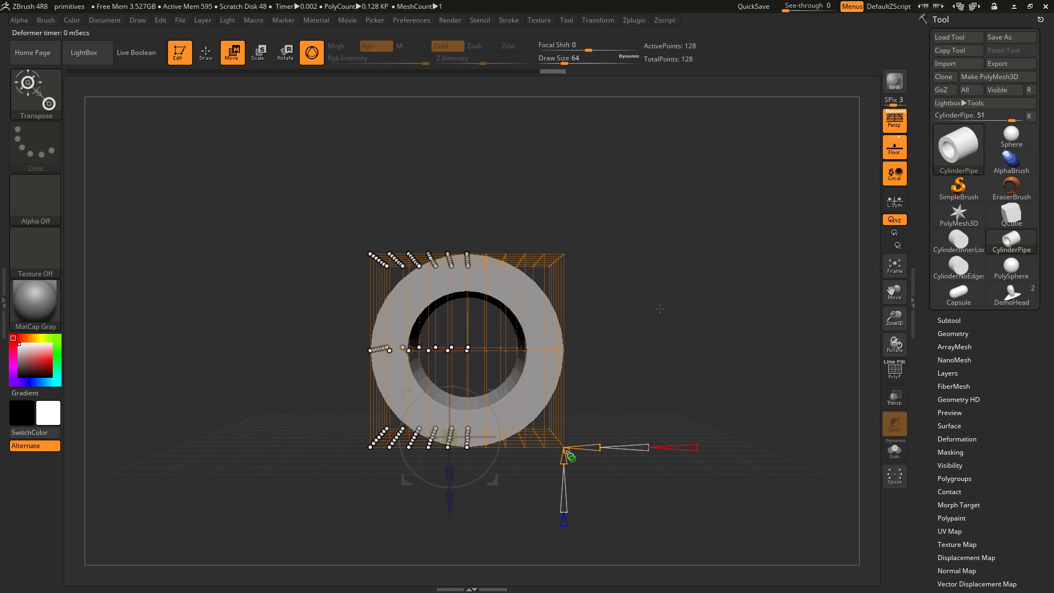
Select the row of control points along the pipe's top centre and push them down in Z to form a groove.
key(ctrl)
ctrl+drag(441, 222, 487, 291)
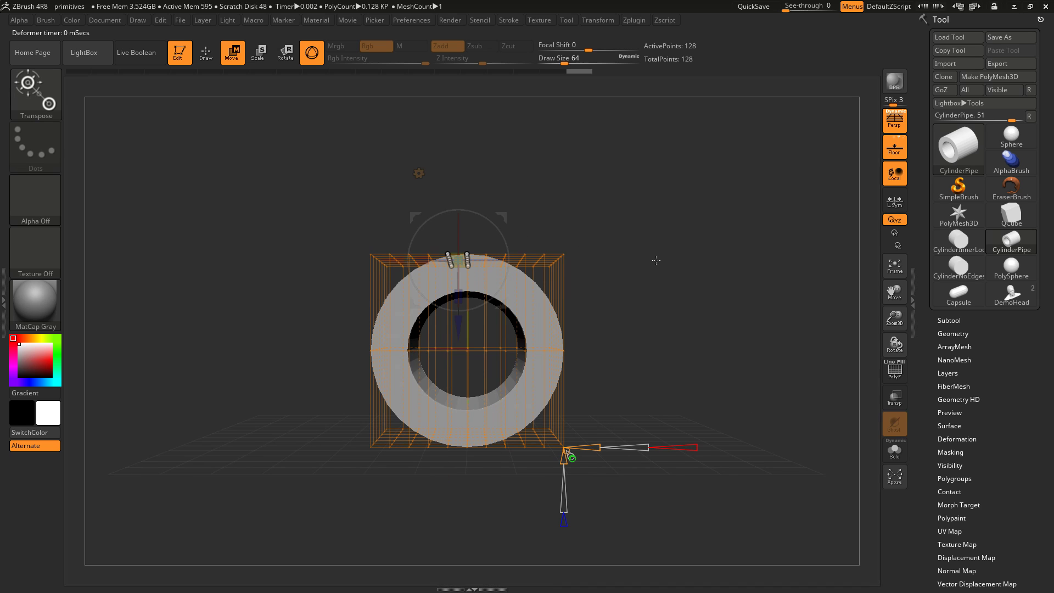
drag(653, 270, 494, 327)
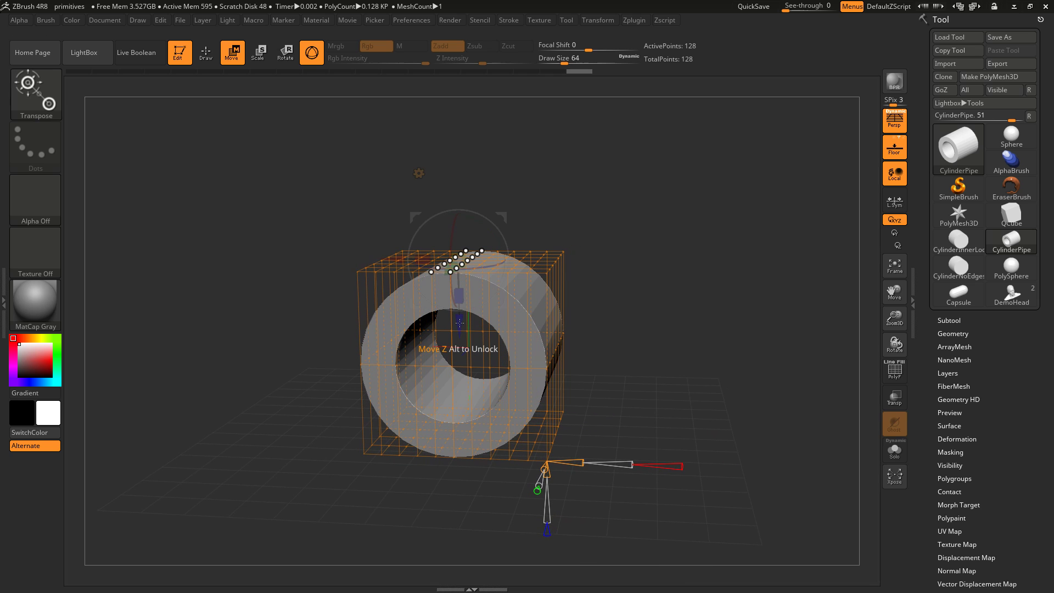
drag(460, 323, 460, 355)
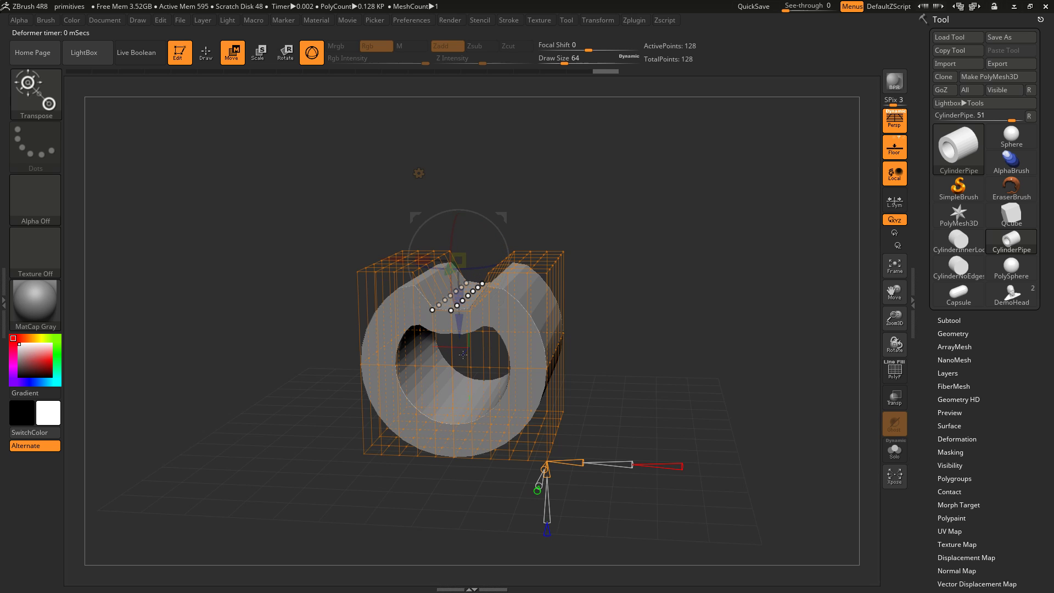
drag(649, 353, 630, 367)
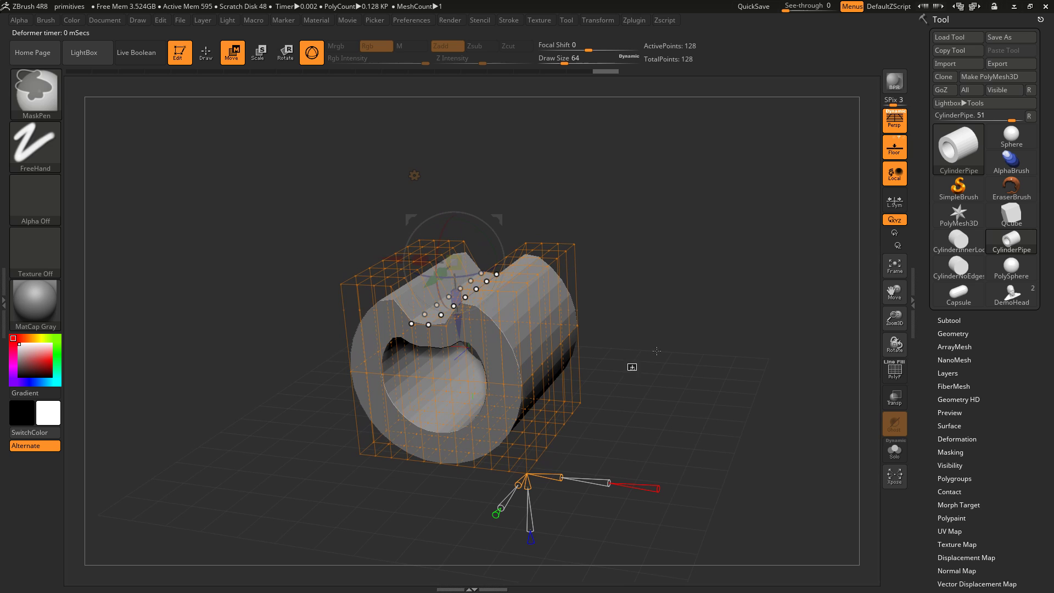
Select the control points at the pipe's side mid-height and move them inward to narrow the pipe symmetrically.
shift+drag(681, 326, 694, 297)
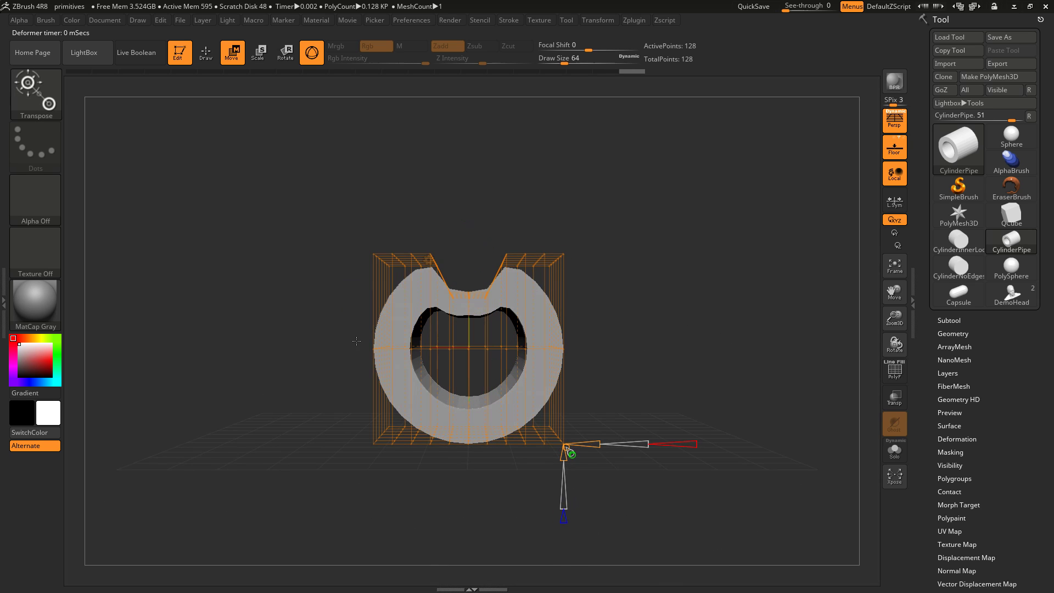
ctrl+drag(349, 336, 384, 374)
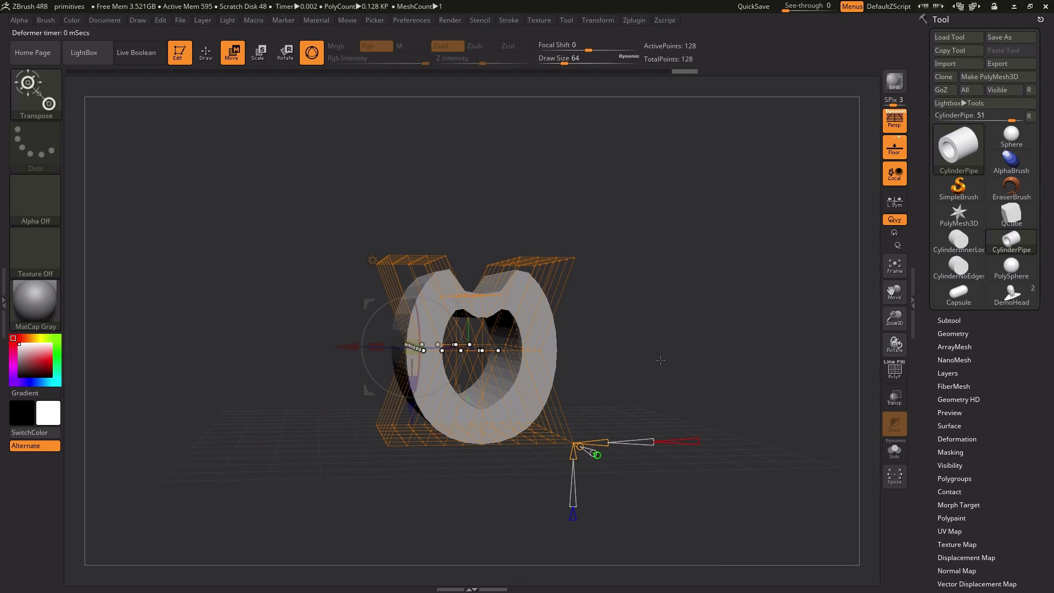
drag(650, 337, 640, 333)
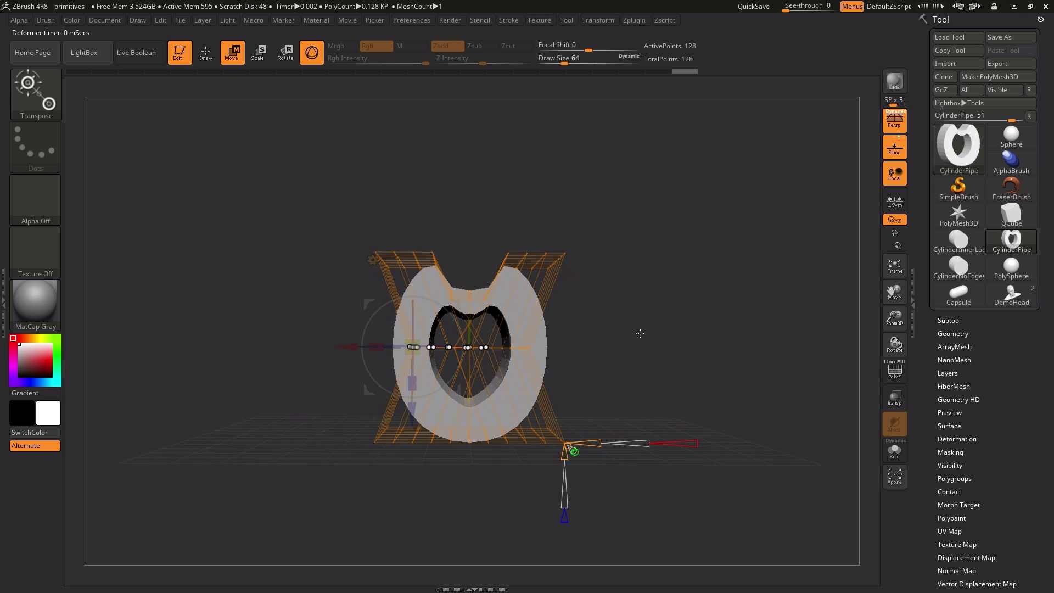
Apply the Extender deformer to the PolySphere and stretch it symmetrically along X into a long capsule.
click(371, 259)
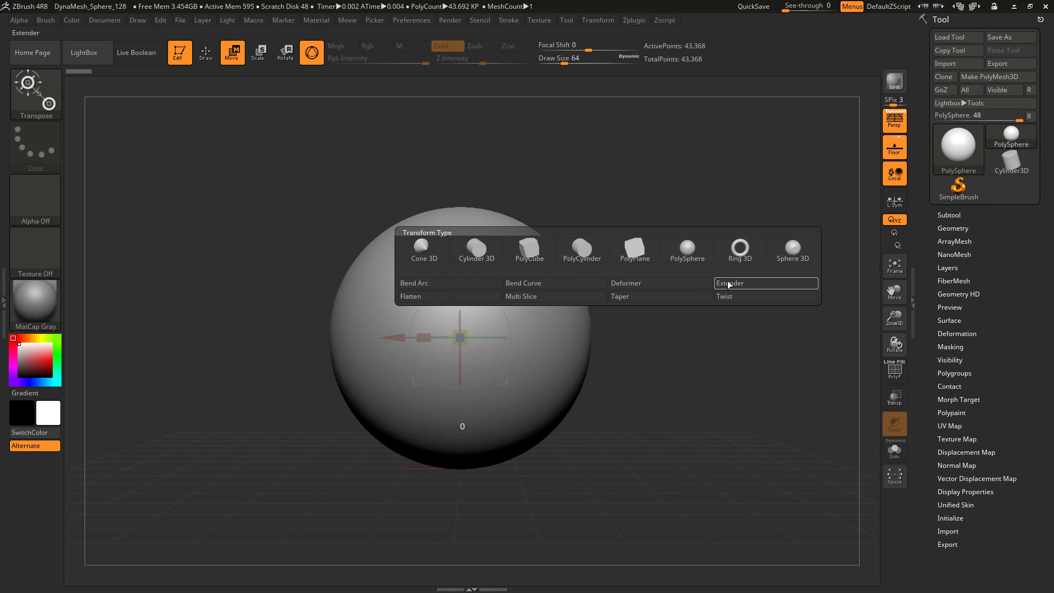
click(731, 284)
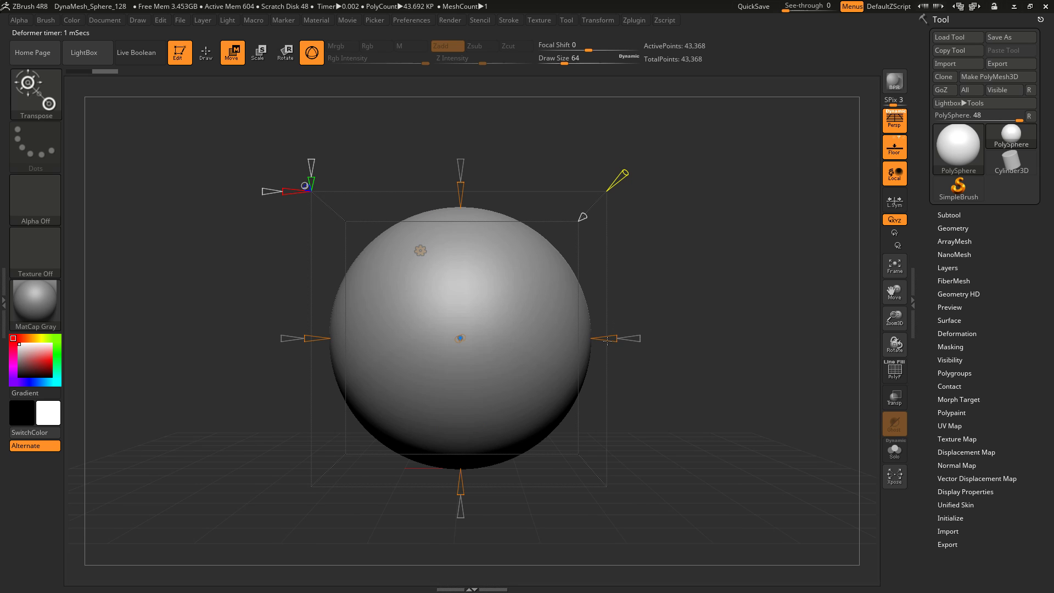
drag(611, 339, 617, 339)
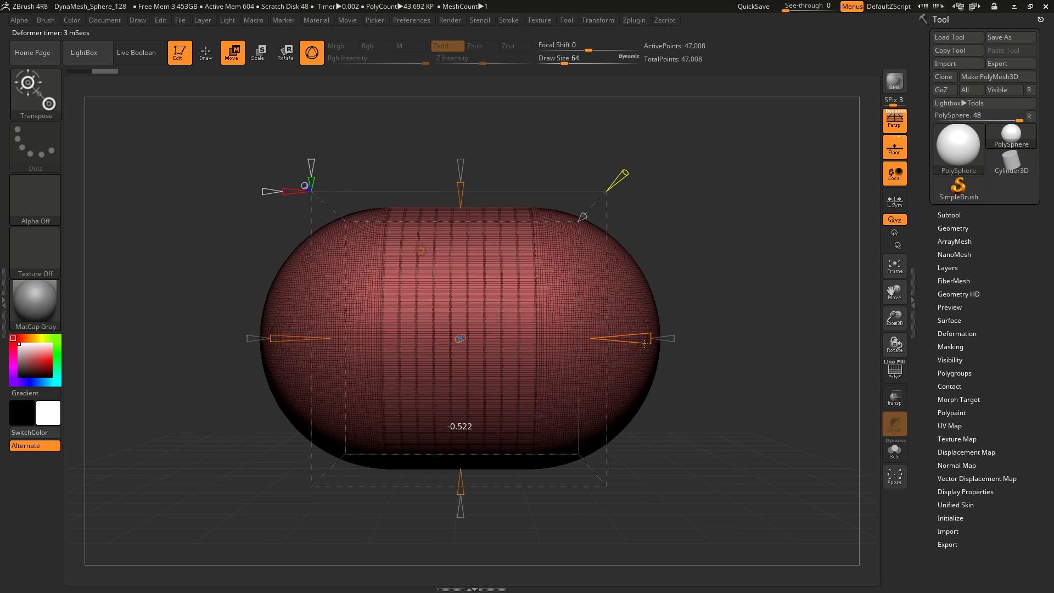
drag(644, 344, 673, 344)
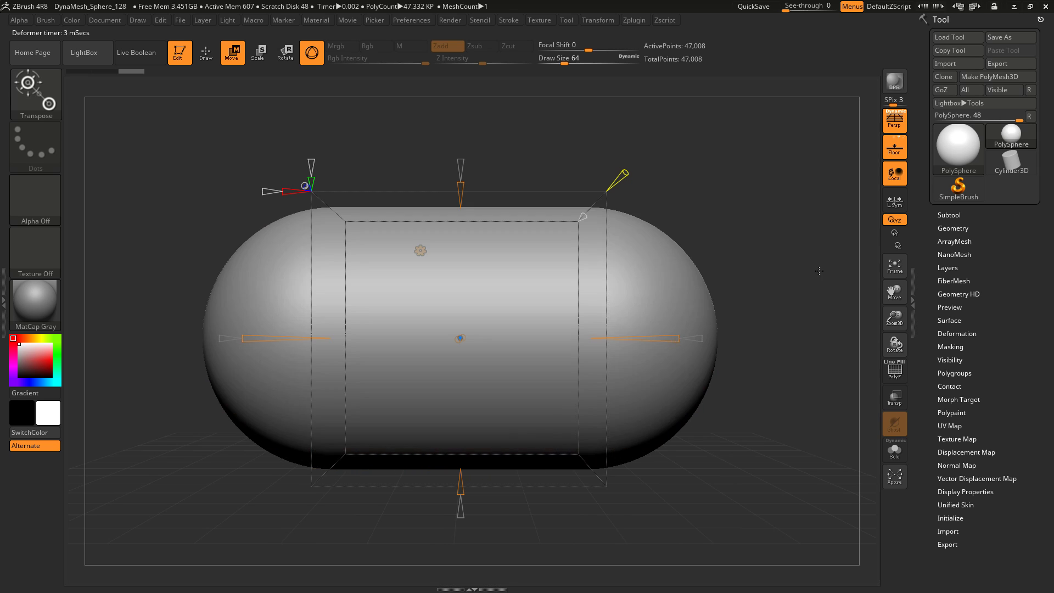
Try to extend only one end of the capsule along X without the Extender's X symmetry.
mouse_move(699, 338)
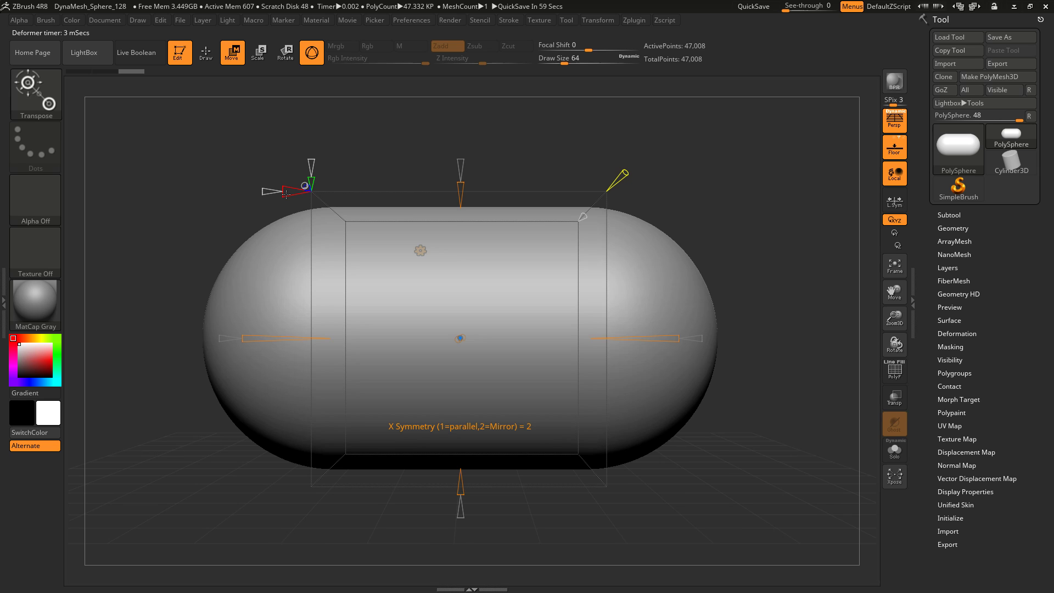
mouse_move(675, 338)
mouse_down()
mouse_move(736, 340)
mouse_move(688, 338)
mouse_up()
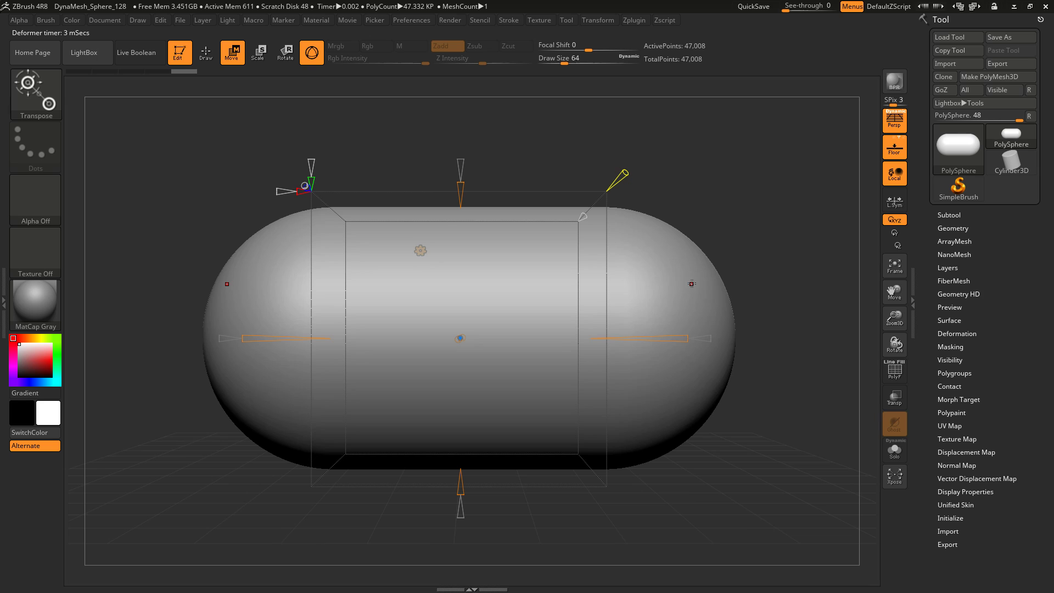
key(ctrl+z)
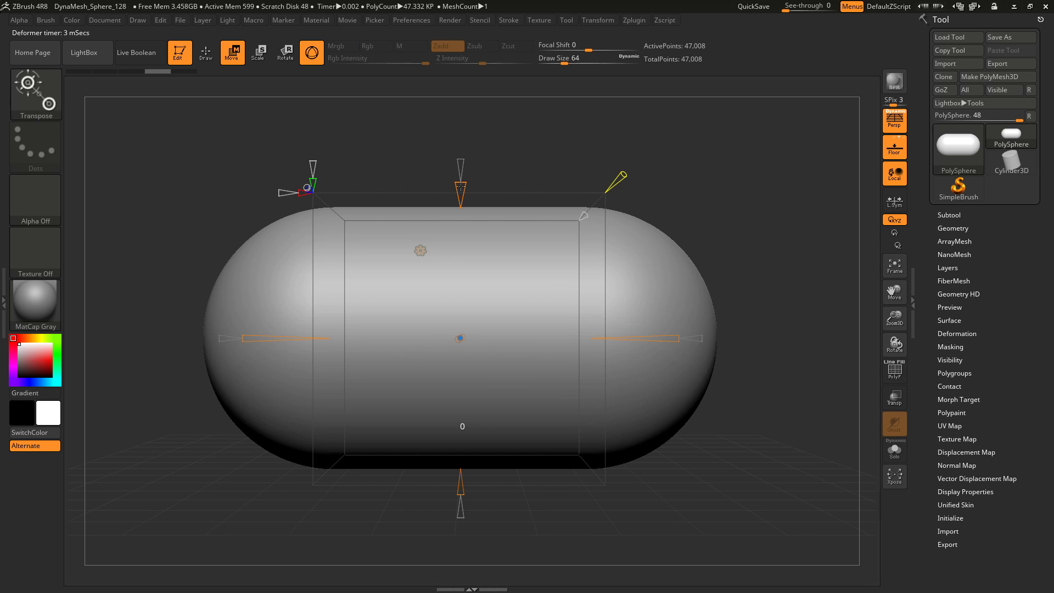
Extend the capsule's upper side in Y and shift the Extender's centre point along X towards the narrower section.
drag(460, 187, 465, 159)
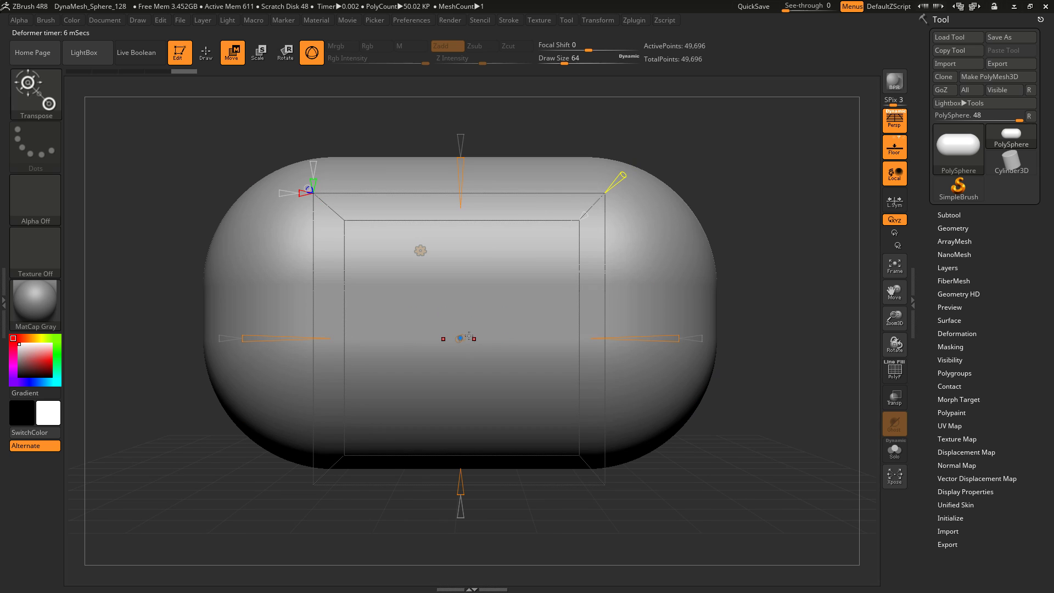
drag(460, 338, 574, 331)
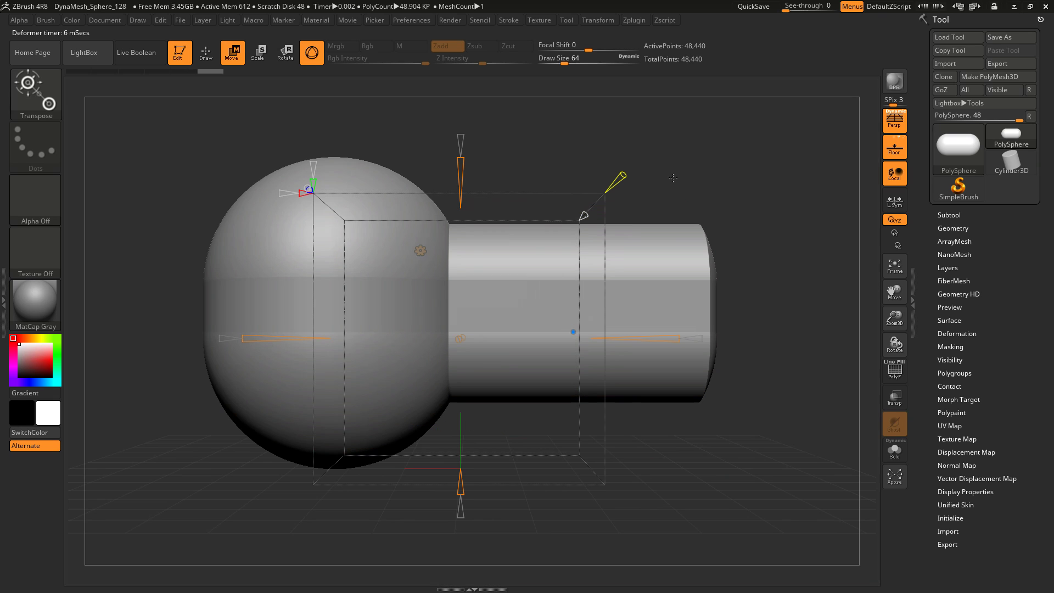
Enlarge the Extender's Z Size on one half of the shape and reduce it to 0.714 on the opposite half.
drag(760, 258, 604, 347)
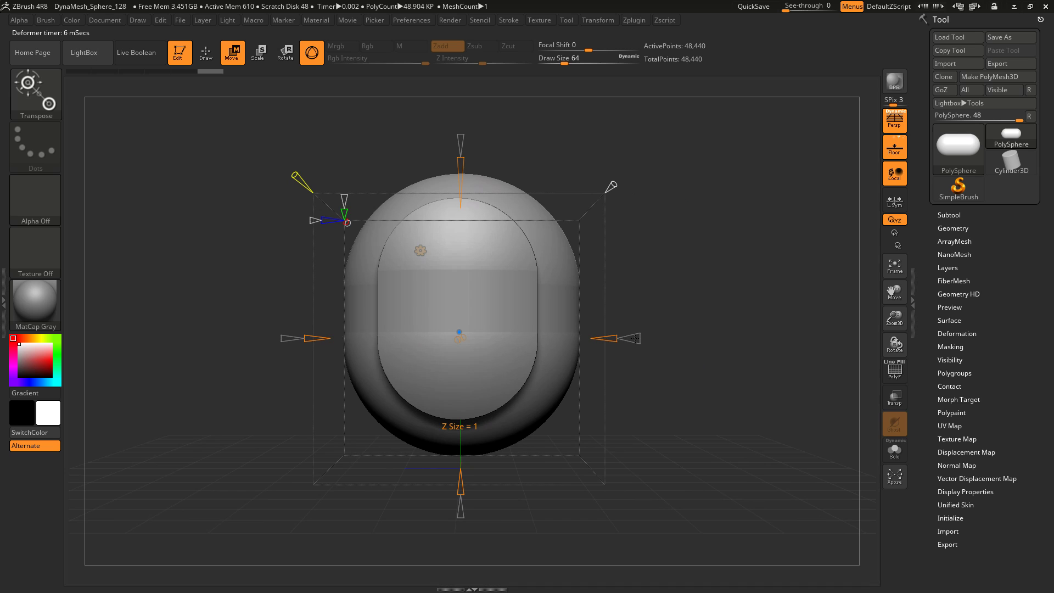
drag(636, 339, 638, 339)
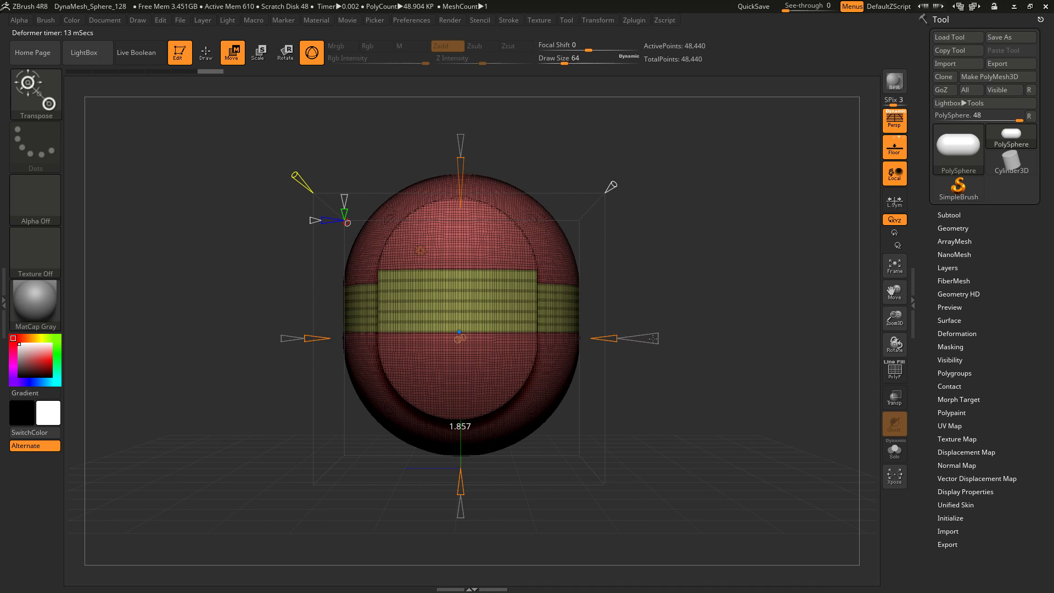
mouse_move(655, 338)
mouse_down()
mouse_move(611, 339)
mouse_move(659, 339)
mouse_up()
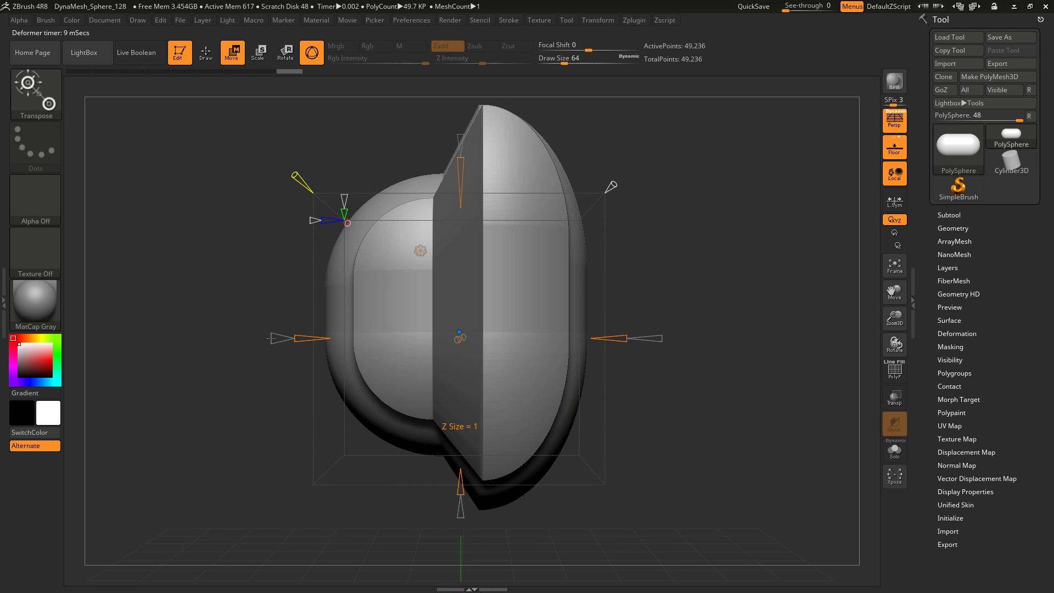
drag(271, 339, 278, 338)
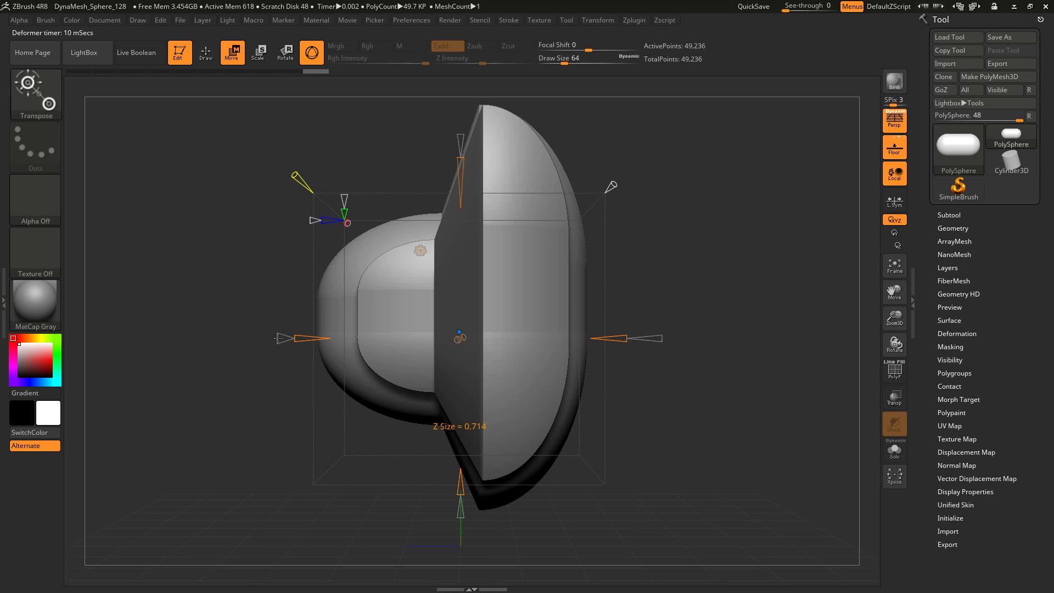
Shorten the Extender's X extension on the shape's narrow cylindrical end.
drag(700, 282, 746, 288)
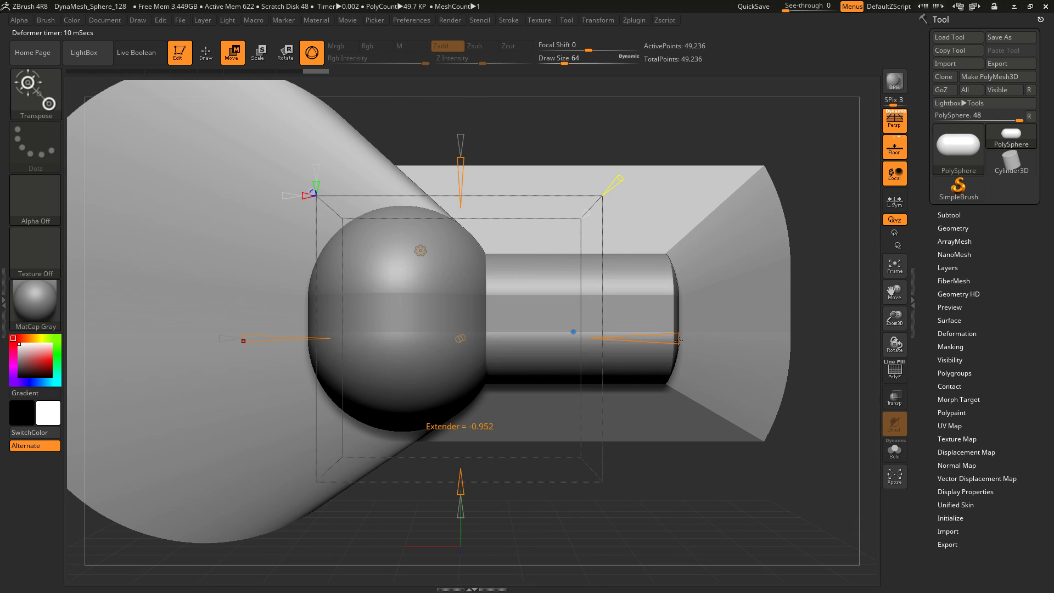
drag(675, 339, 640, 340)
alt+drag(740, 350, 693, 322)
drag(329, 331, 398, 328)
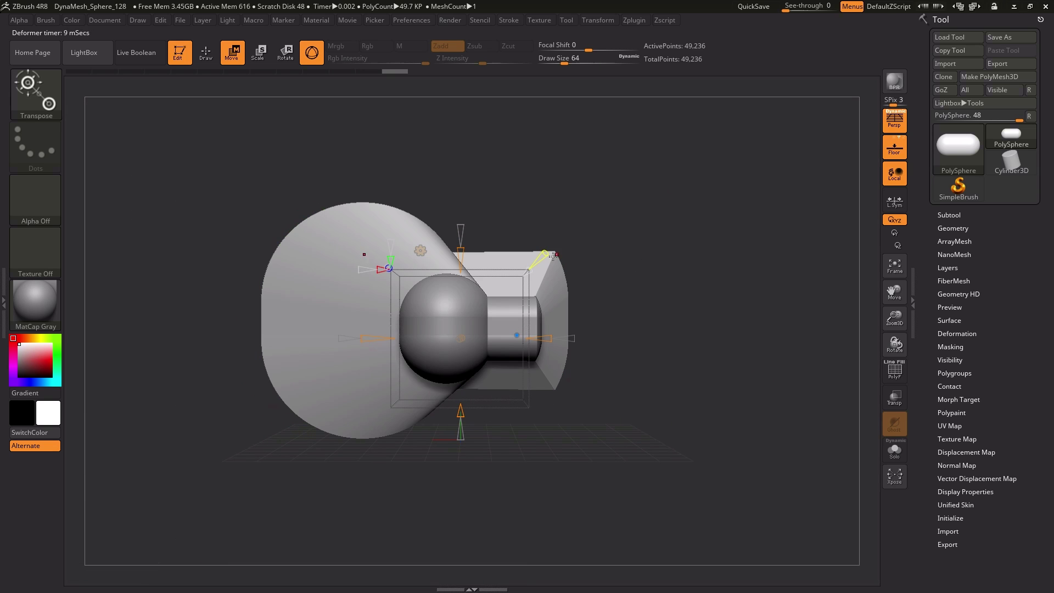
Adjust the Extender's yellow corner handle and reduce the size setting on the shape's upper Y side.
drag(544, 256, 544, 255)
drag(736, 258, 375, 338)
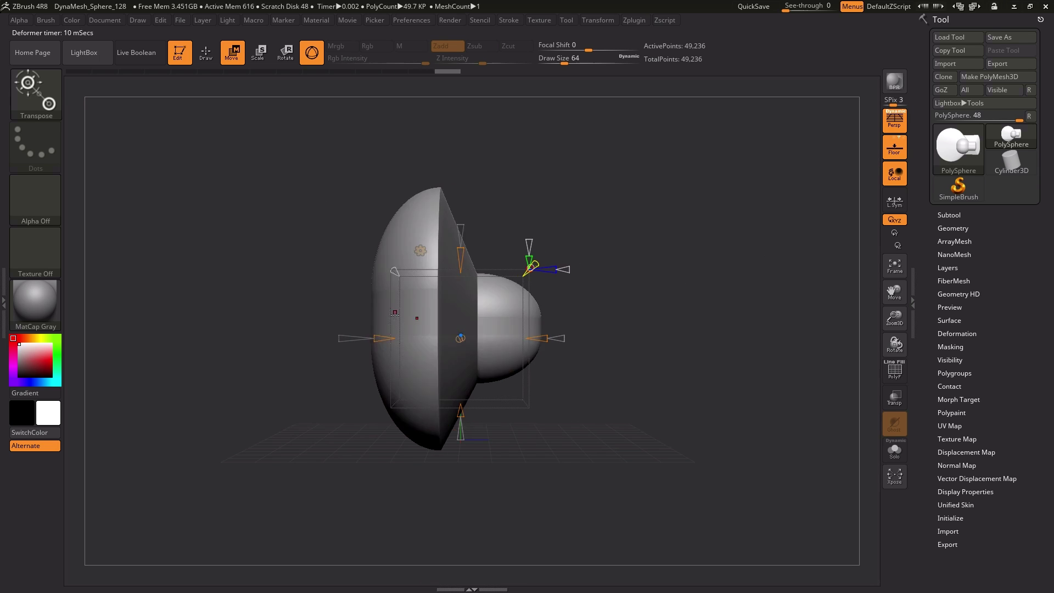
drag(459, 234, 459, 256)
drag(736, 269, 590, 284)
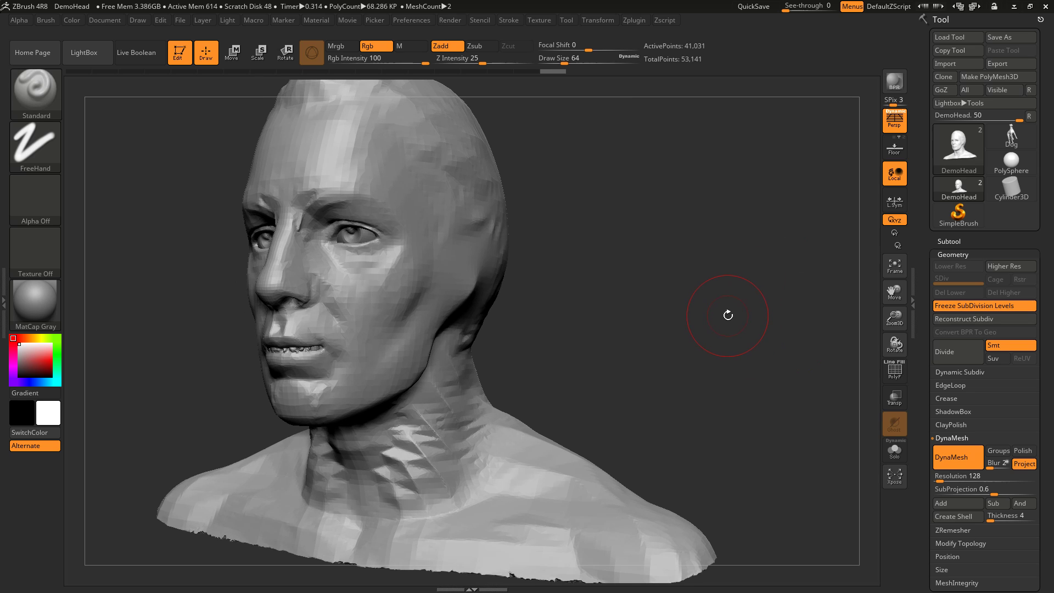
Choose the Ear mesh of the IMM BParts brush and insert symmetrical ears on the sides of the DemoHead.
key(b)
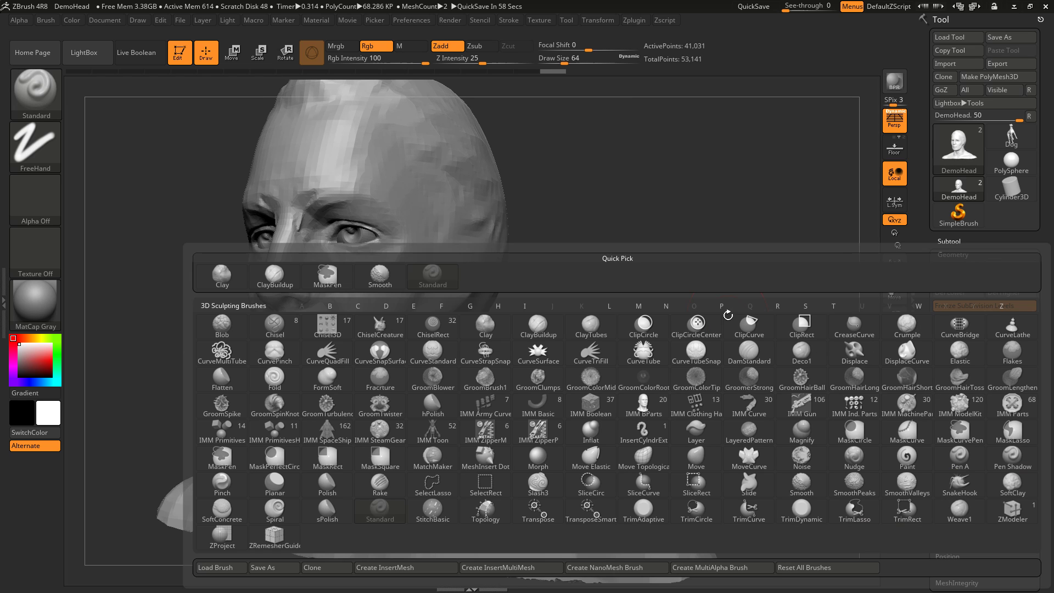
key(i)
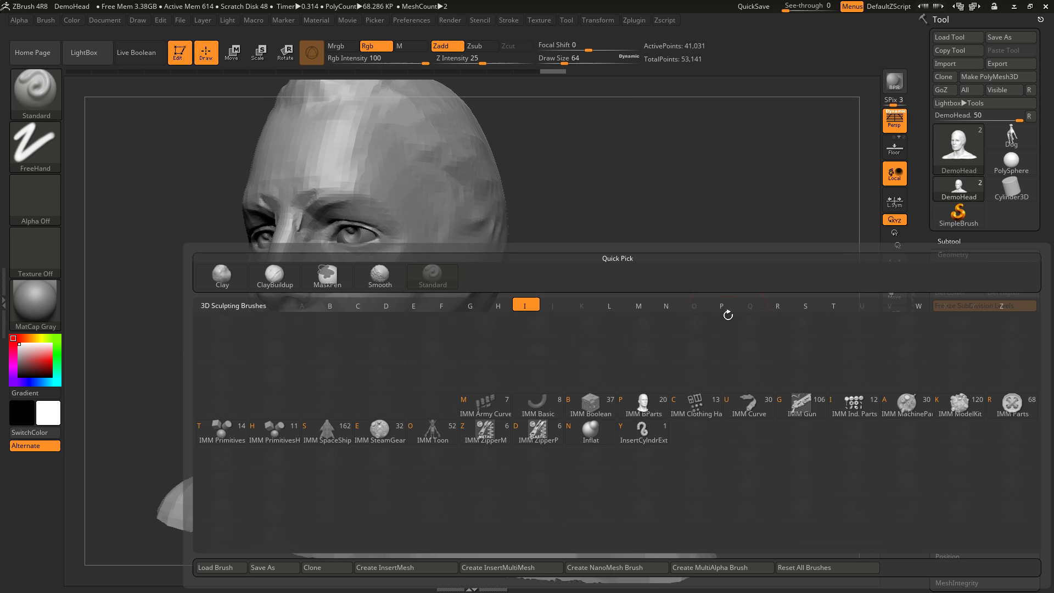
click(646, 413)
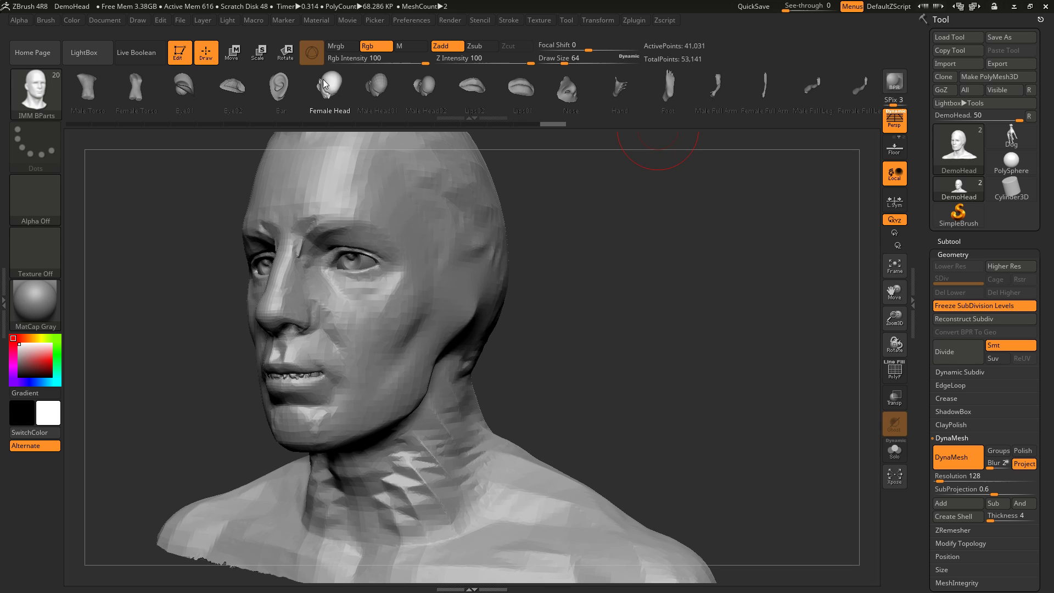
click(285, 89)
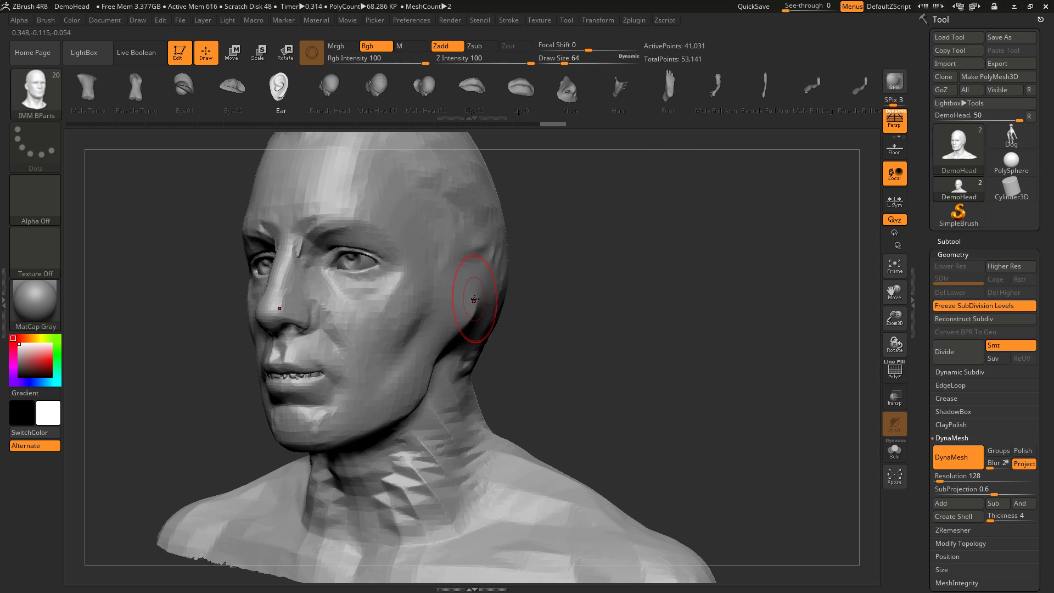
drag(477, 296, 458, 338)
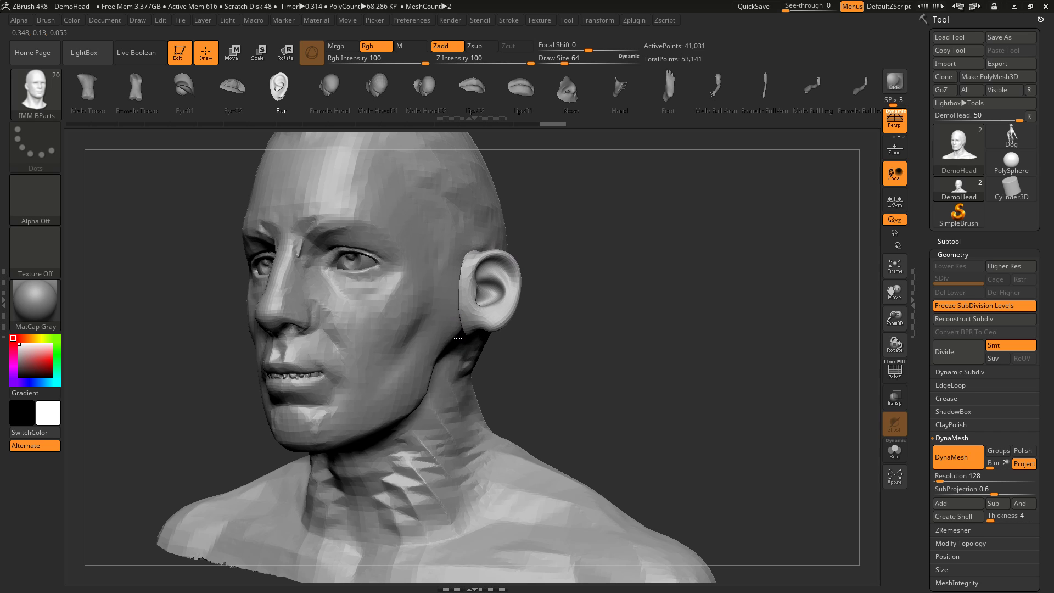
drag(457, 338, 459, 339)
Move and rotate the inserted ears with the gizmo to fit them against the sides of the head.
mouse_move(615, 333)
mouse_down()
mouse_move(635, 330)
mouse_move(533, 340)
mouse_move(632, 339)
mouse_up()
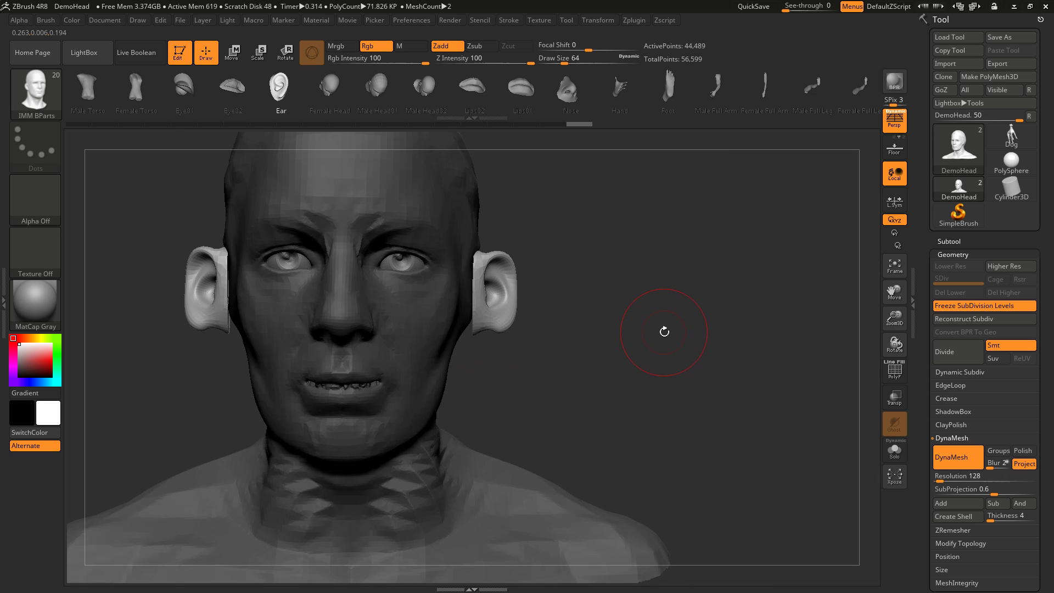
click(233, 55)
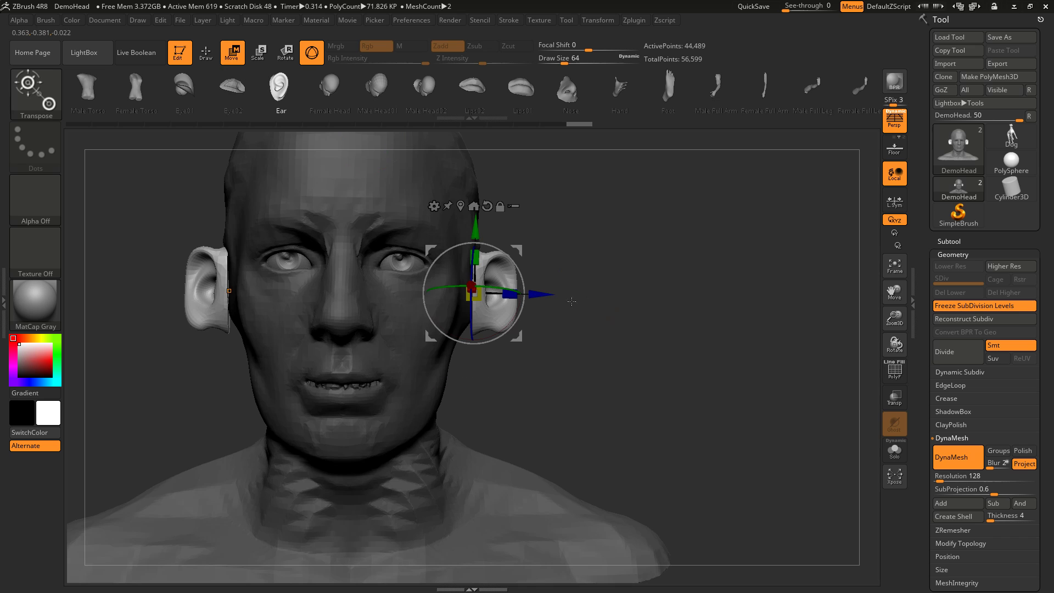
drag(614, 270, 450, 276)
mouse_move(713, 295)
mouse_down()
mouse_move(772, 282)
mouse_move(726, 285)
mouse_up()
drag(521, 309, 515, 310)
drag(626, 304, 612, 301)
drag(455, 301, 453, 300)
drag(450, 248, 473, 230)
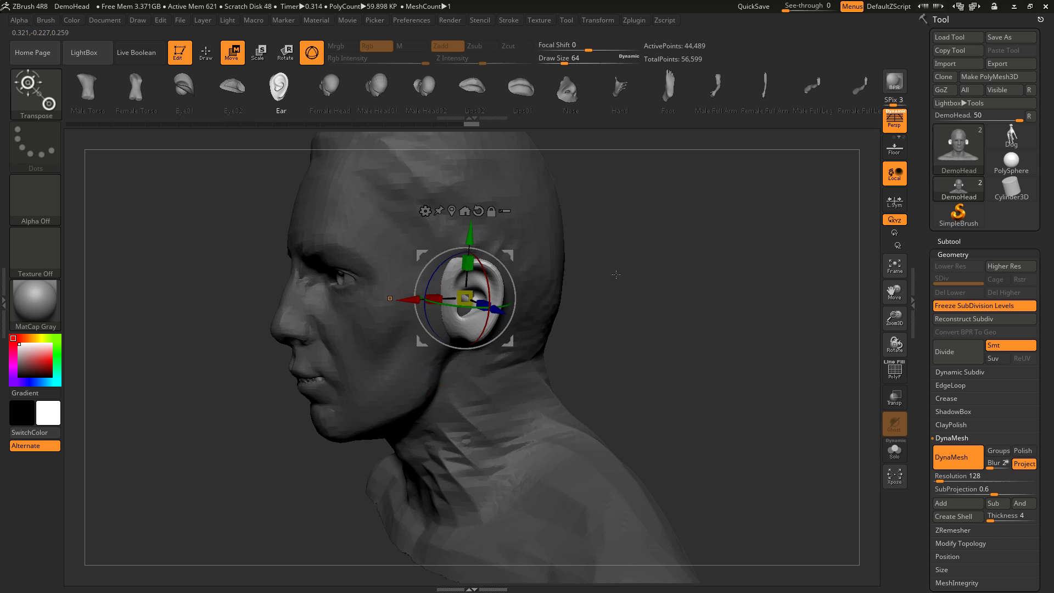
Rotate the ears closer to the skull from behind, and tilt them about 8 degrees in the front view.
drag(616, 274, 590, 293)
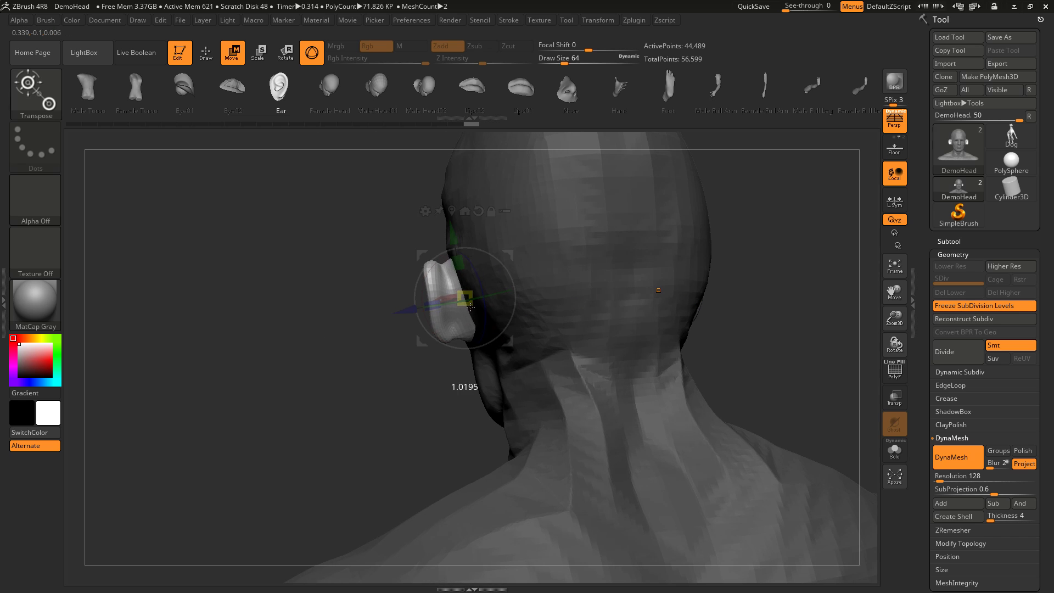
drag(468, 311, 409, 311)
drag(384, 313, 617, 297)
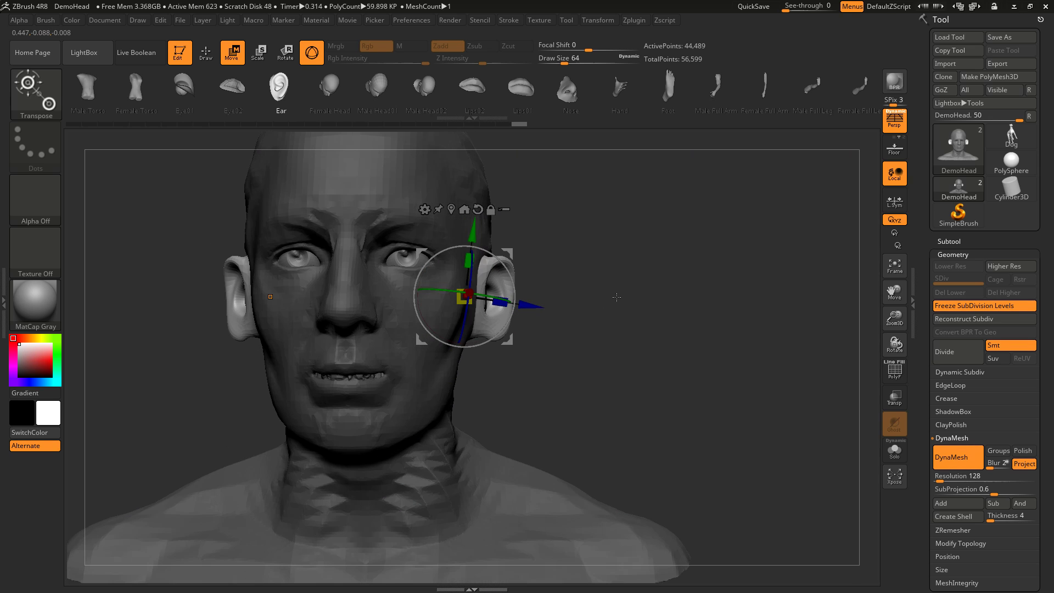
drag(504, 267, 505, 273)
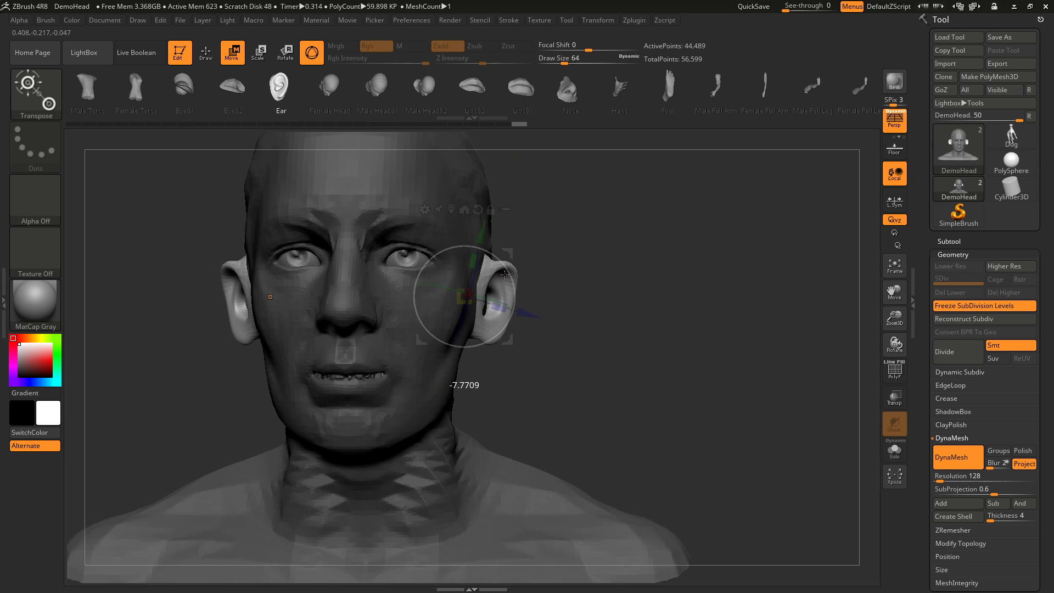
Fine-tune the ears' rotation, including a turn about Y, and nudge them slightly along their outward axis.
drag(573, 293, 555, 302)
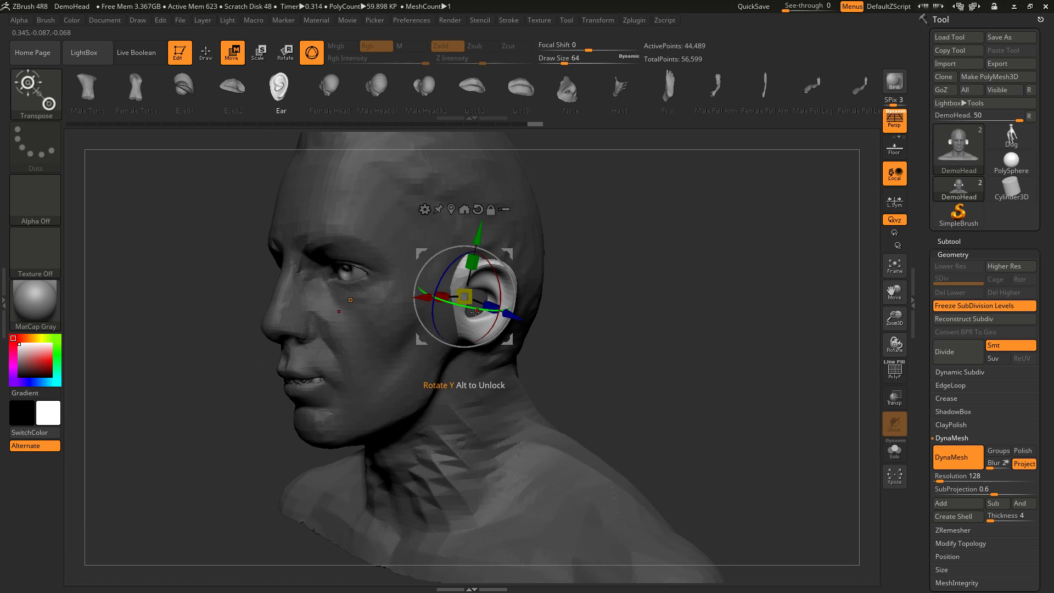
drag(475, 312, 476, 311)
drag(603, 310, 534, 326)
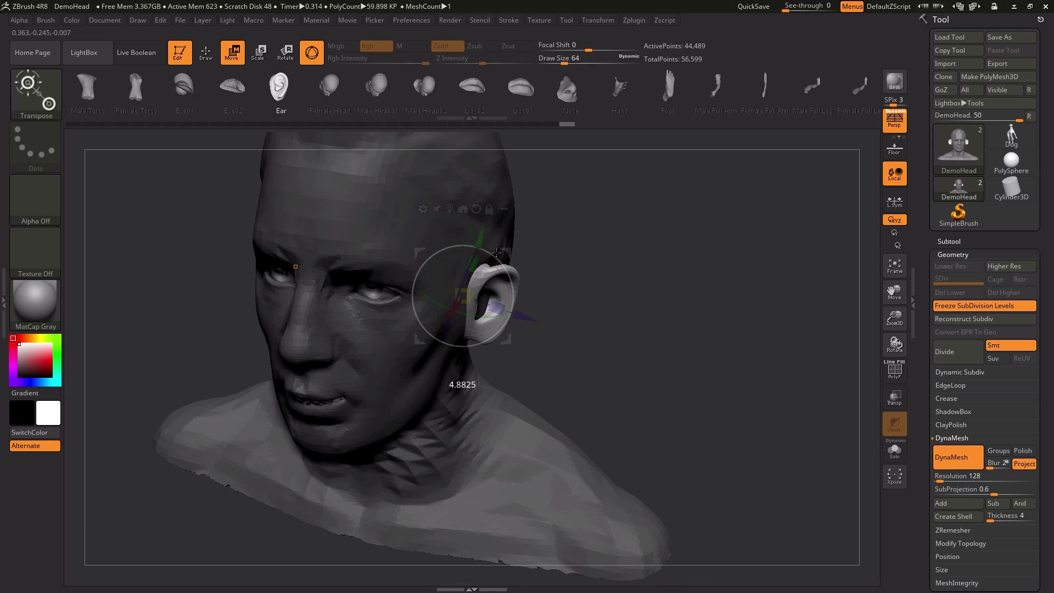
drag(496, 253, 496, 253)
drag(571, 274, 455, 325)
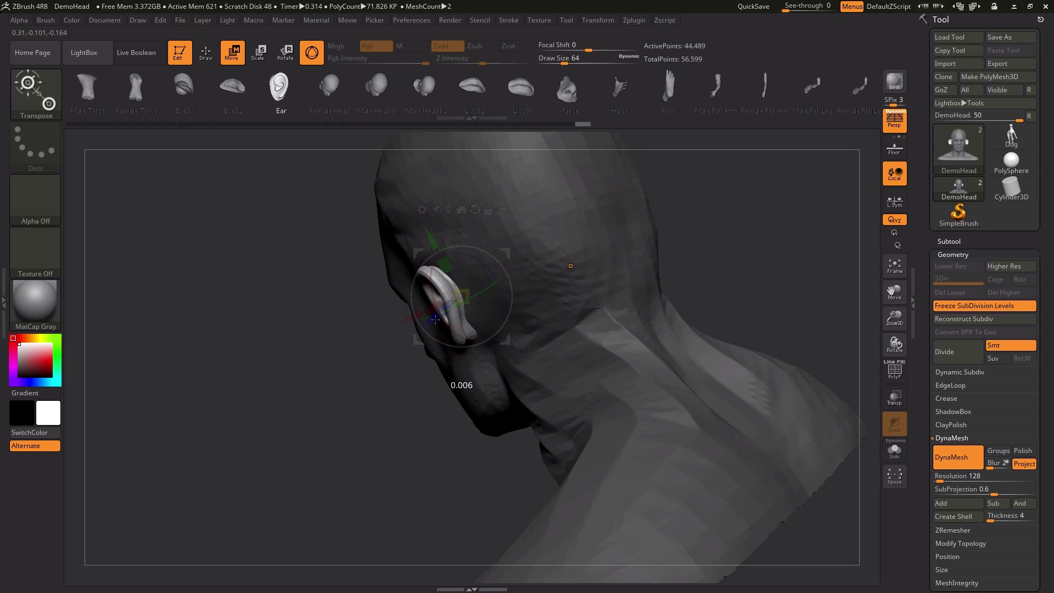
mouse_move(300, 344)
mouse_down()
mouse_move(552, 329)
mouse_move(713, 346)
mouse_move(752, 330)
mouse_move(784, 333)
mouse_move(660, 317)
mouse_up()
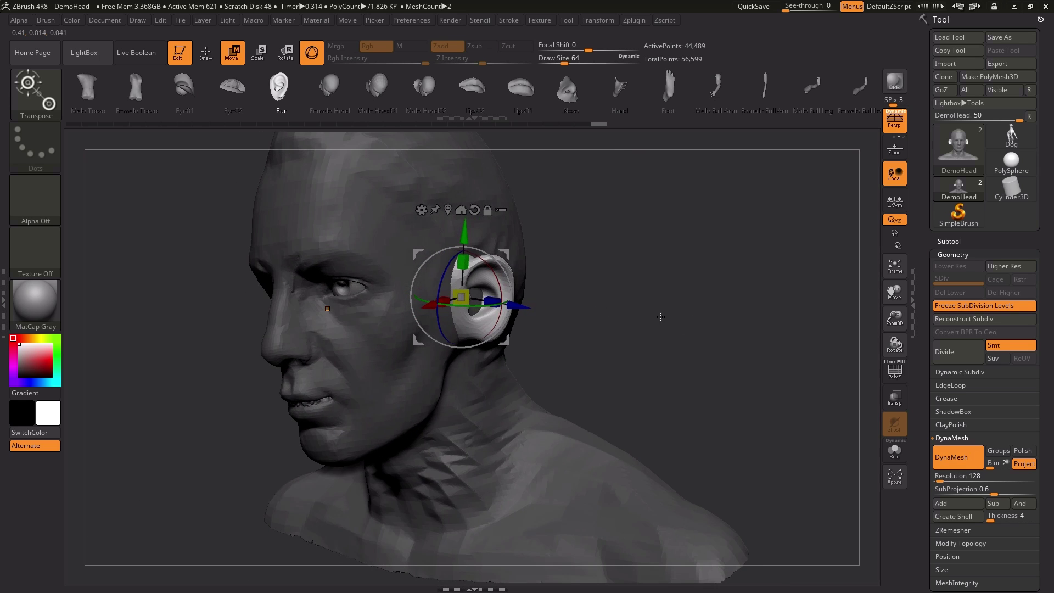
Clear the mask on the head and re-DynaMesh it at resolution 128 to fuse the ears.
ctrl+drag(612, 342, 694, 266)
drag(643, 296, 625, 308)
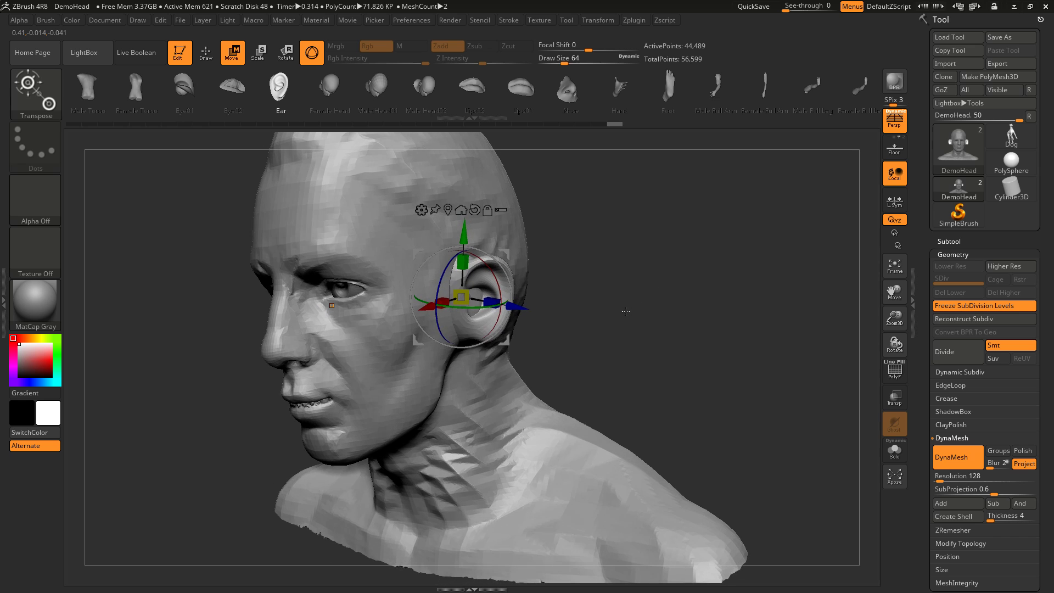
mouse_move(595, 349)
ctrl+mouse_down()
mouse_move(705, 262)
mouse_move(681, 278)
ctrl+mouse_up()
Set the brush's draw size to 20, then sculpt and smooth the seam where the ear's front edge meets the head.
key(b)
key(c)
key(b)
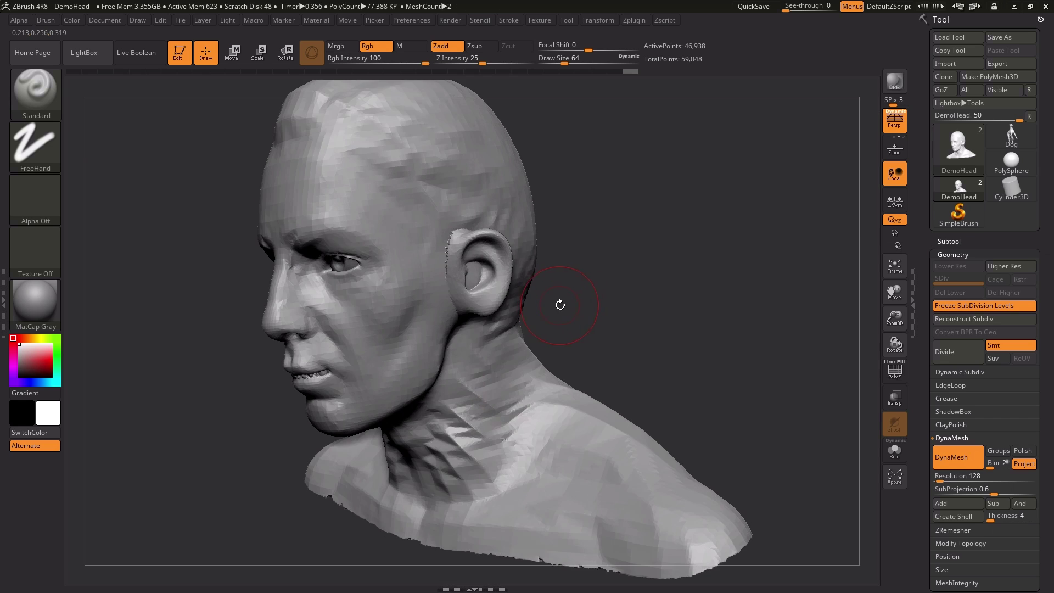
key(space)
mouse_move(418, 220)
mouse_down()
mouse_move(407, 220)
mouse_move(423, 241)
mouse_up()
mouse_move(424, 241)
shift+mouse_down()
mouse_move(421, 221)
mouse_move(414, 231)
mouse_move(471, 149)
shift+mouse_up()
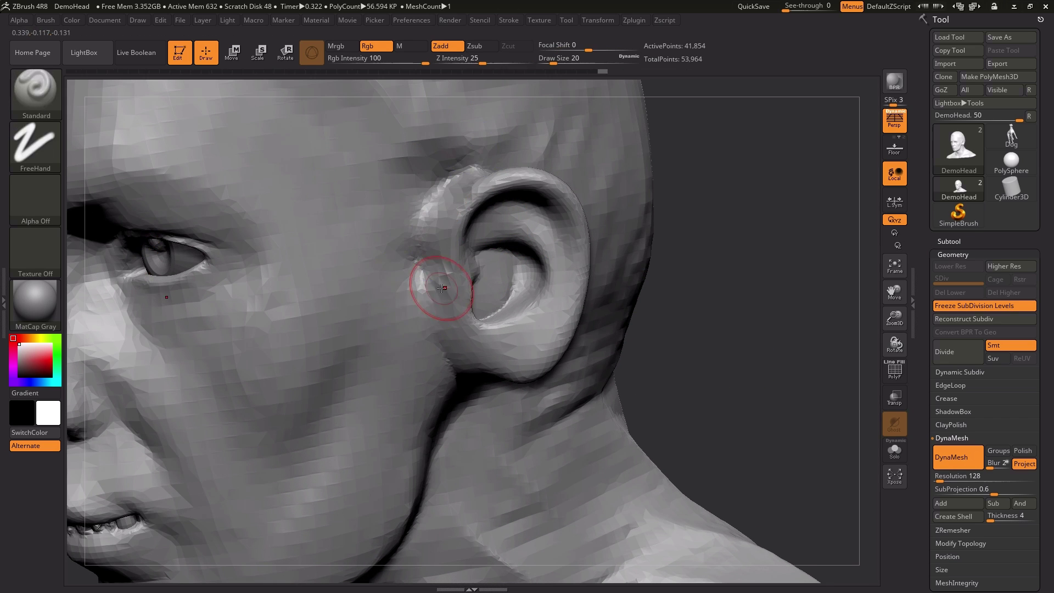
Lower the brush's Z intensity to 14 and keep blending the seam where the ear's front edge meets the head.
drag(685, 306, 546, 353)
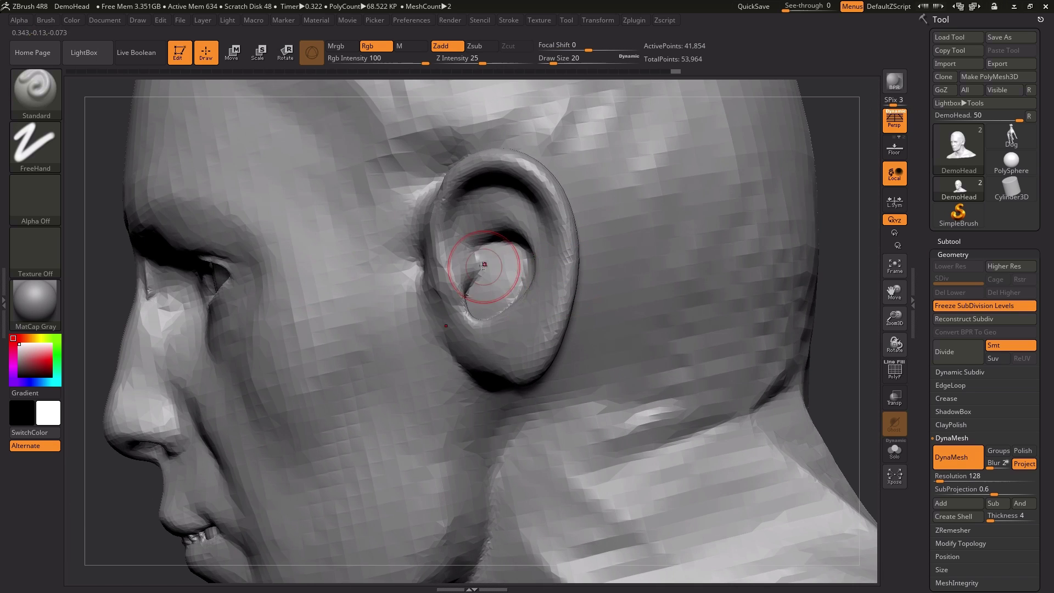
key(space)
click(499, 242)
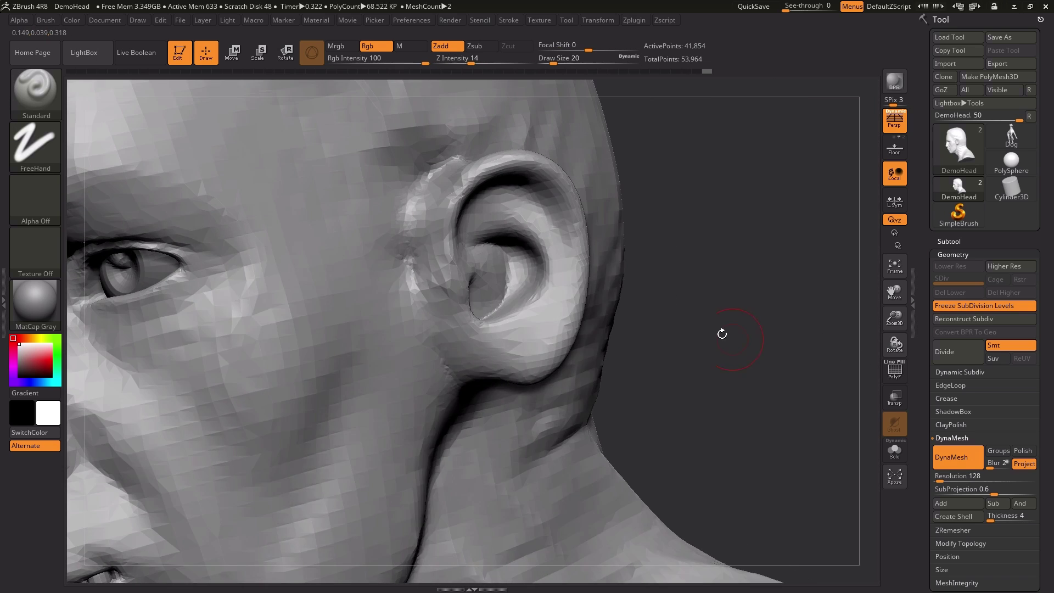
Adjust the shape of both ears with the Move Topological brush in the front view, and re-DynaMesh the head.
key(b)
key(m)
key(t)
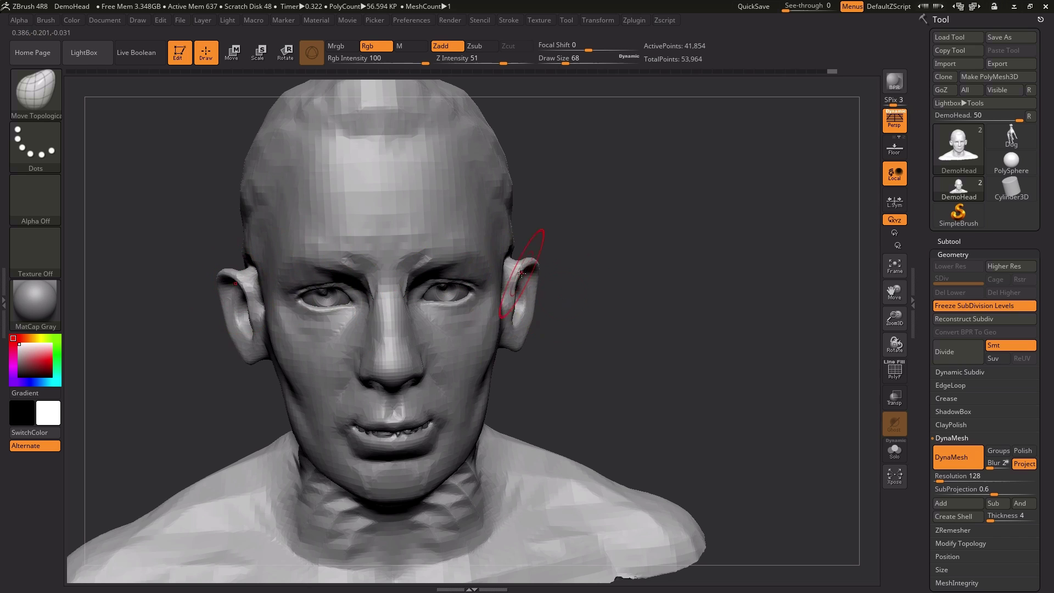
drag(236, 279, 246, 331)
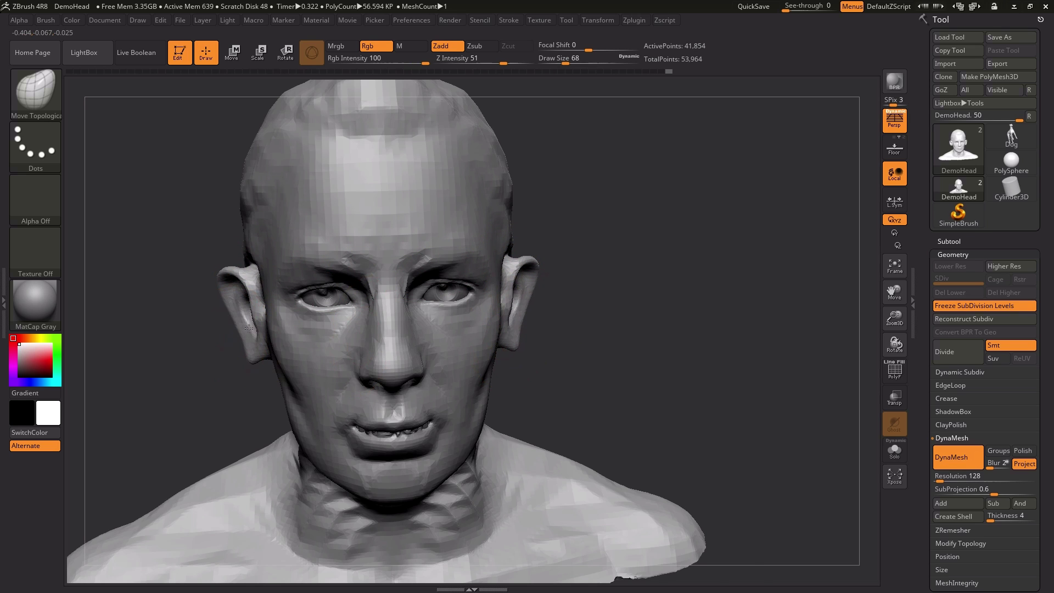
drag(684, 352, 607, 354)
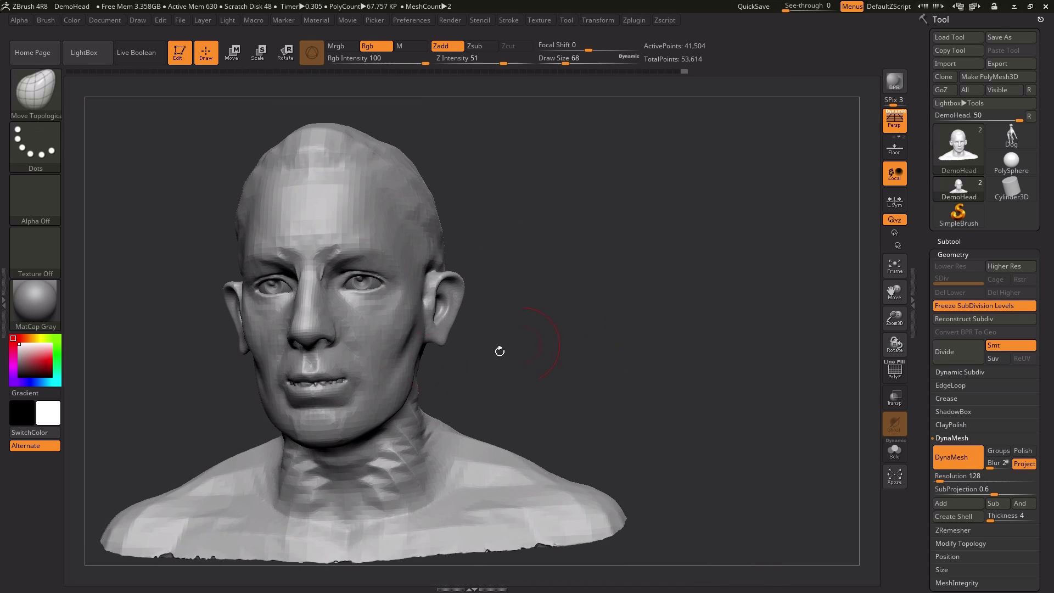
drag(439, 338, 538, 337)
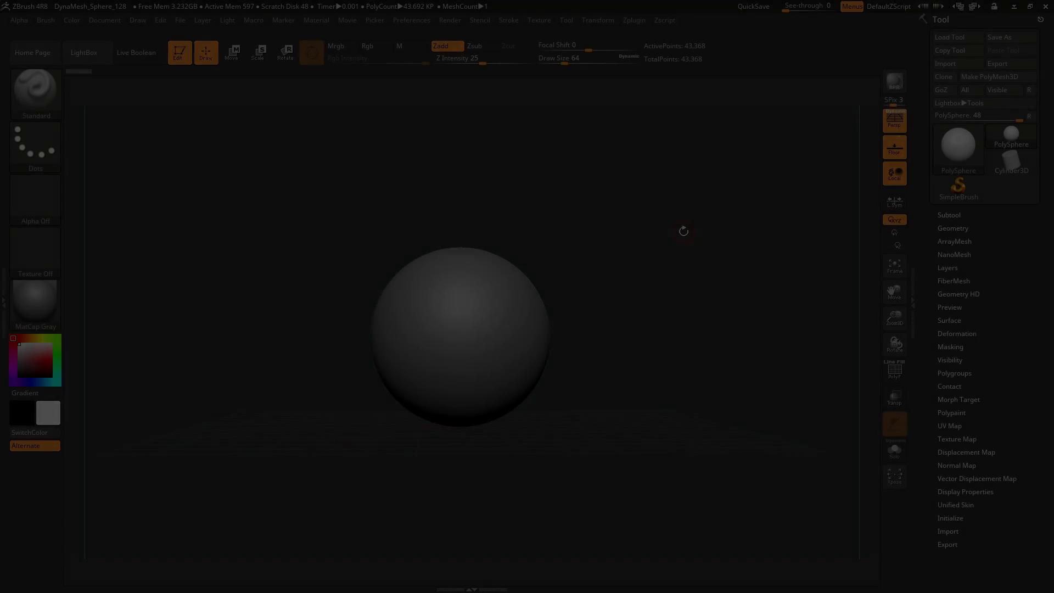
Insert a mirrored pair of PortAccess meshes on the upper front of the sphere with the IMM Boolean brush.
key(b)
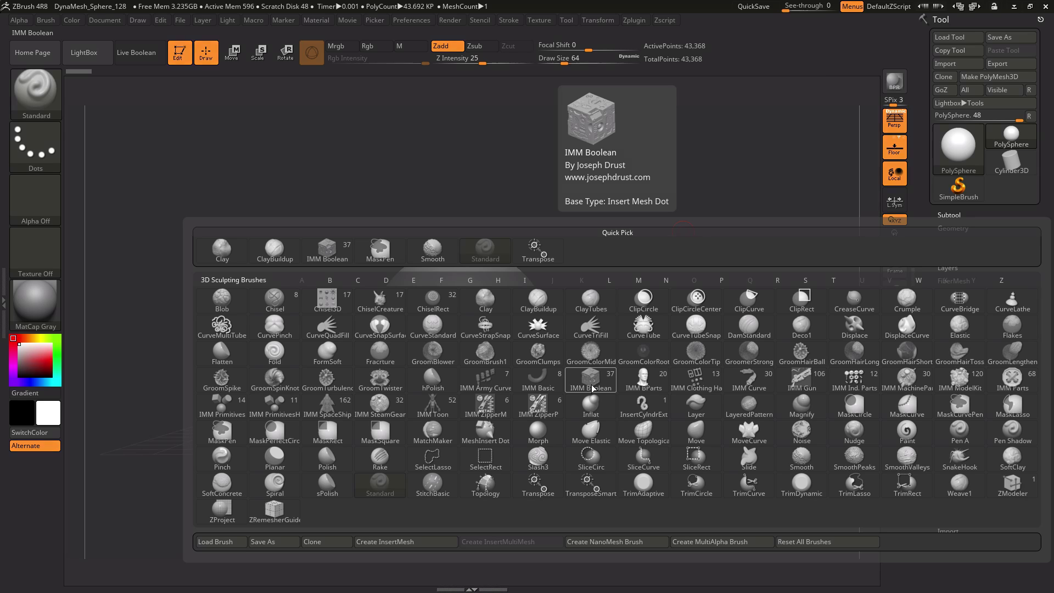
click(591, 386)
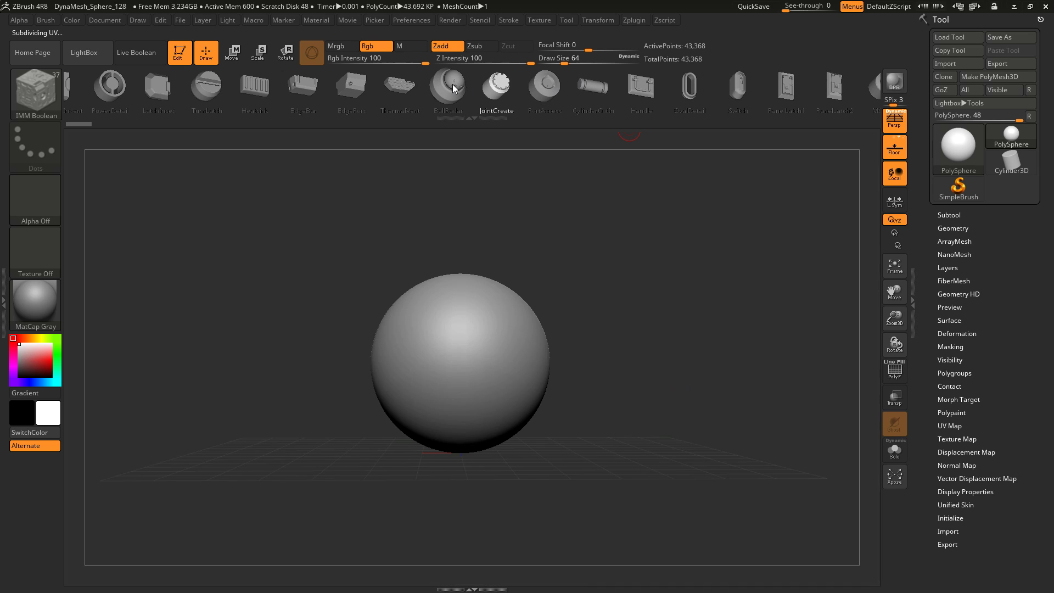
click(552, 93)
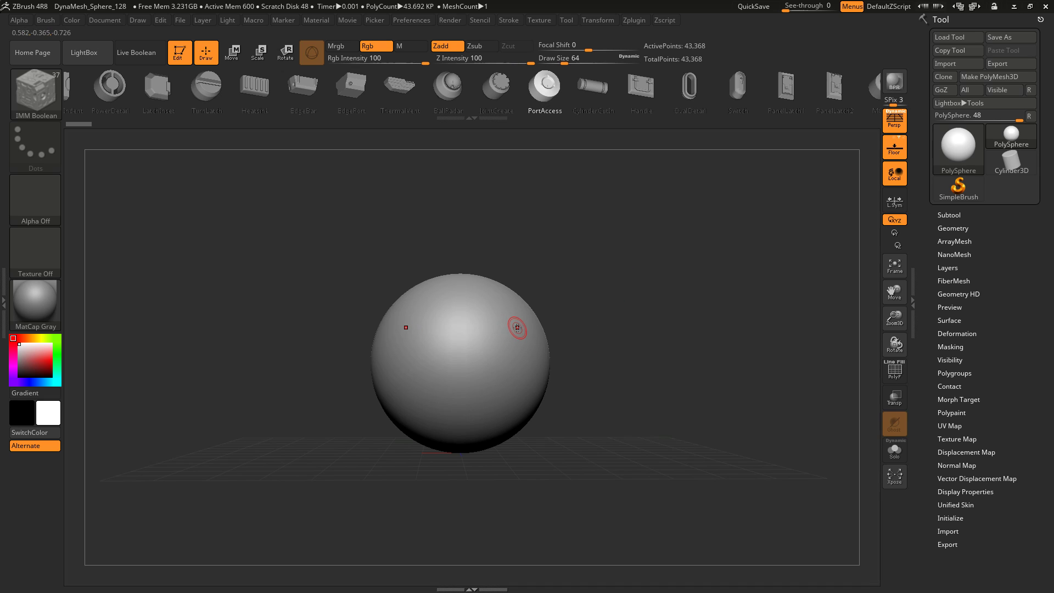
drag(512, 326, 534, 341)
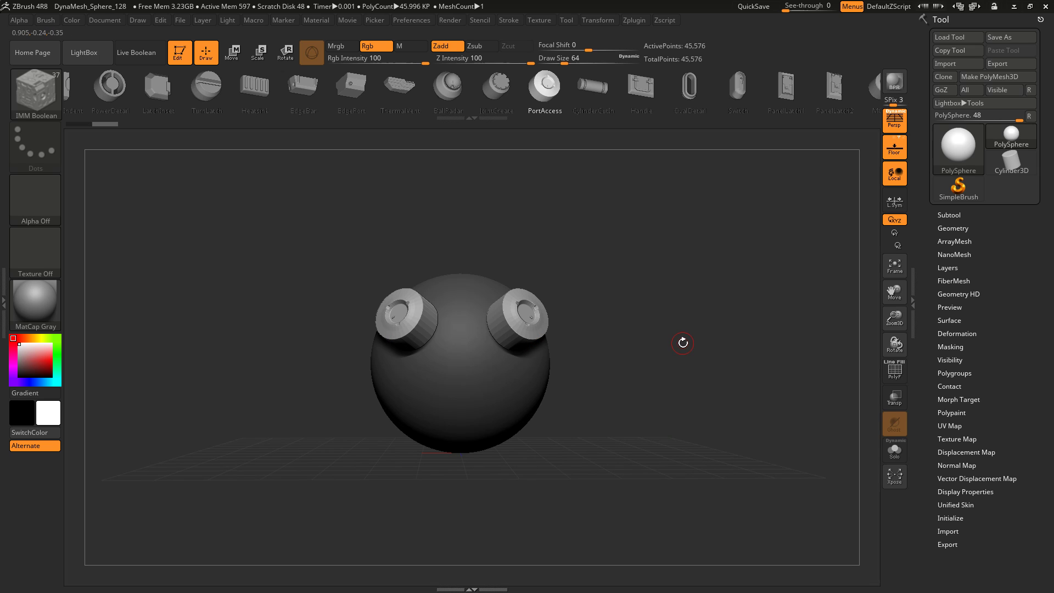
drag(682, 343, 663, 331)
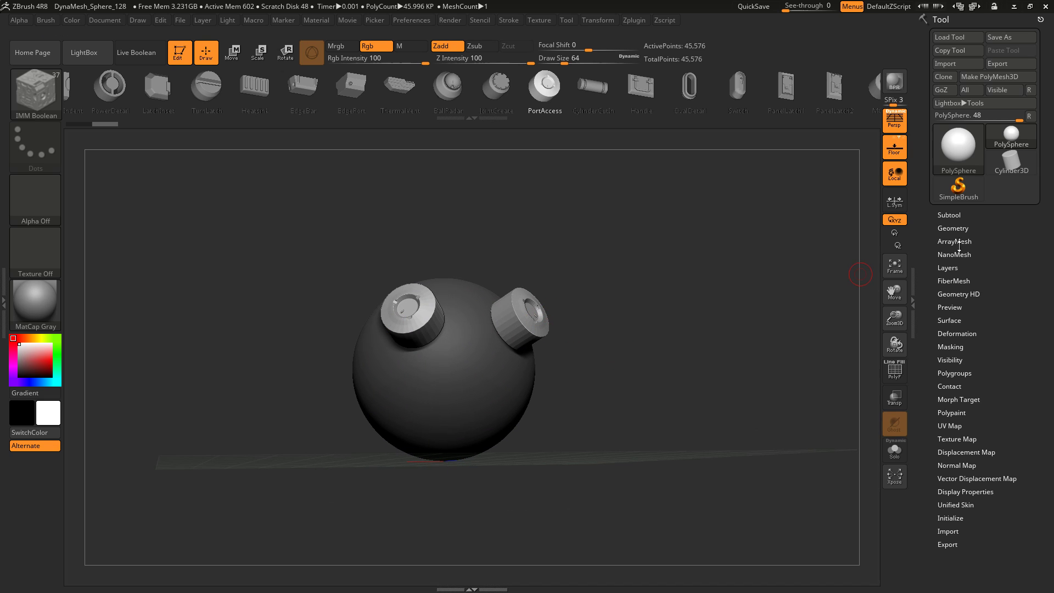
Split the unmasked port inserts from the sphere into their own subtool.
click(950, 215)
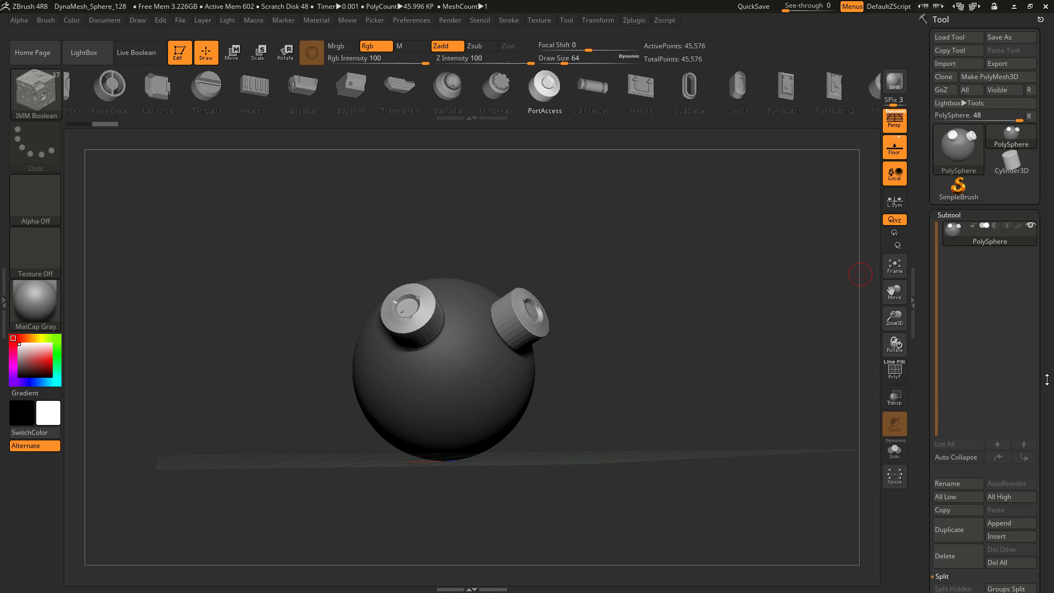
drag(1047, 379, 1053, 316)
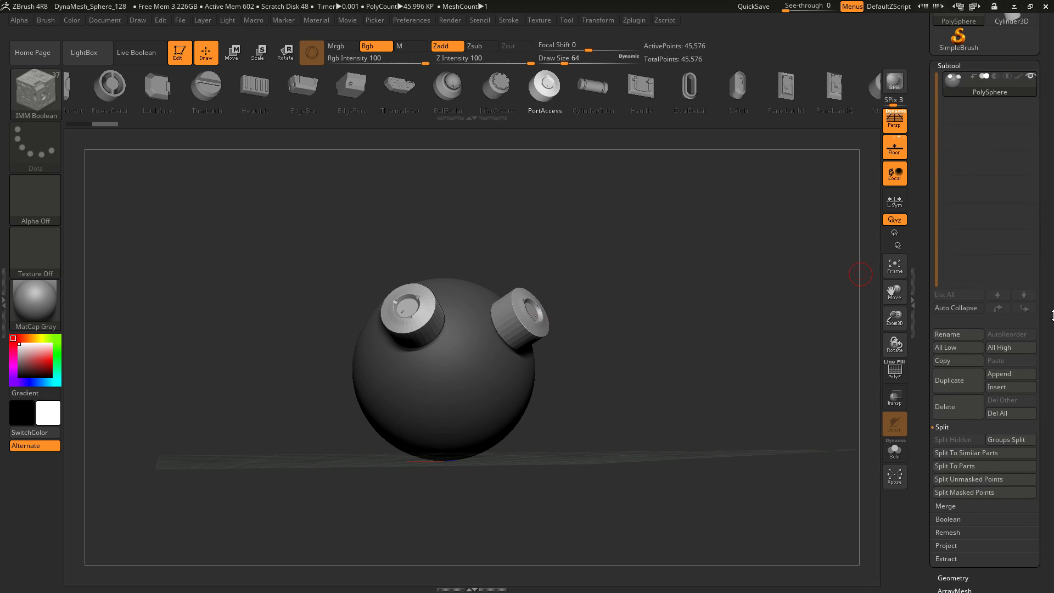
click(979, 483)
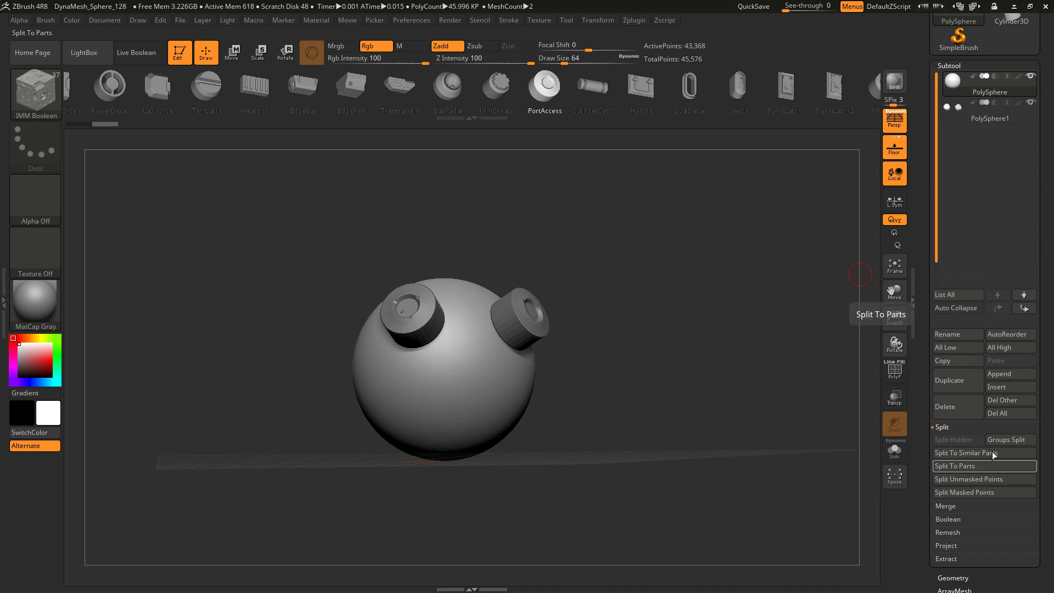
Set the ports' subtool to subtraction and turn on Live Boolean to preview the cuts in the sphere.
drag(1045, 255, 1036, 277)
click(963, 170)
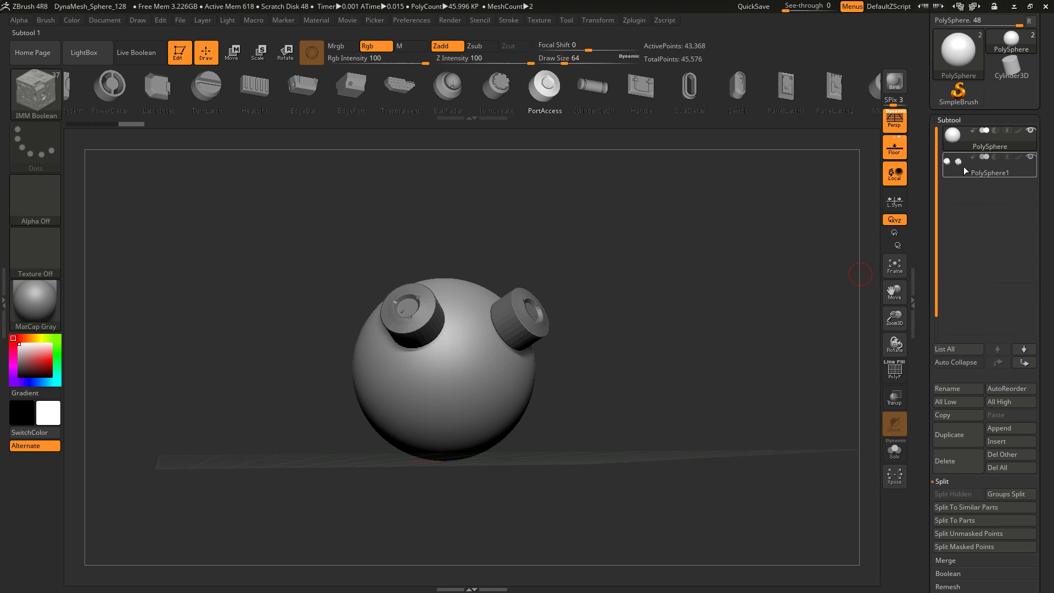
mouse_move(961, 171)
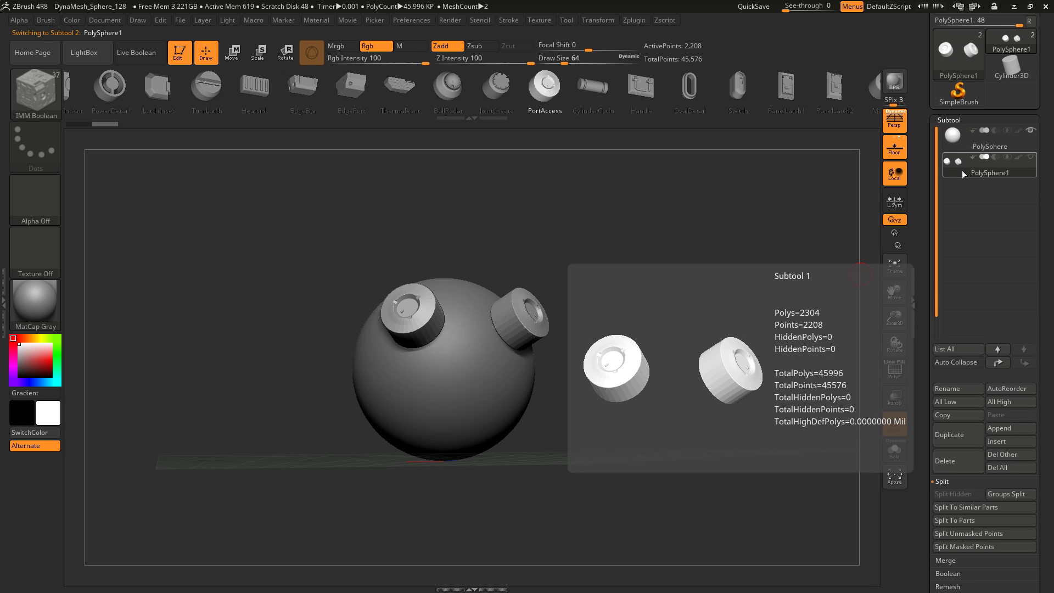
click(996, 157)
click(136, 55)
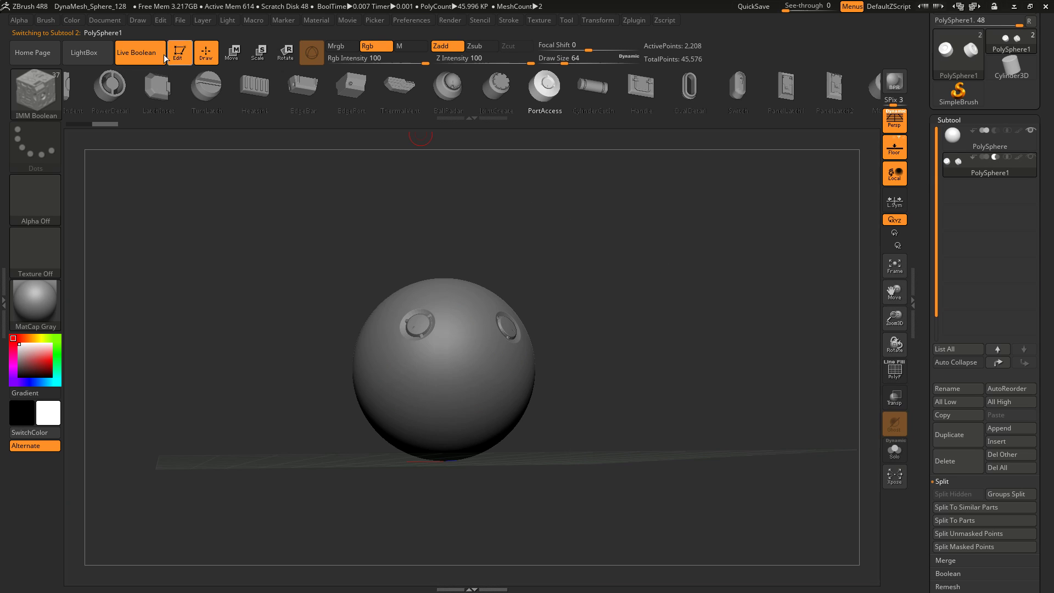
Move the ports inward along their Z axis with the gizmo to deepen the cuts in the sphere.
click(233, 55)
drag(555, 280, 547, 306)
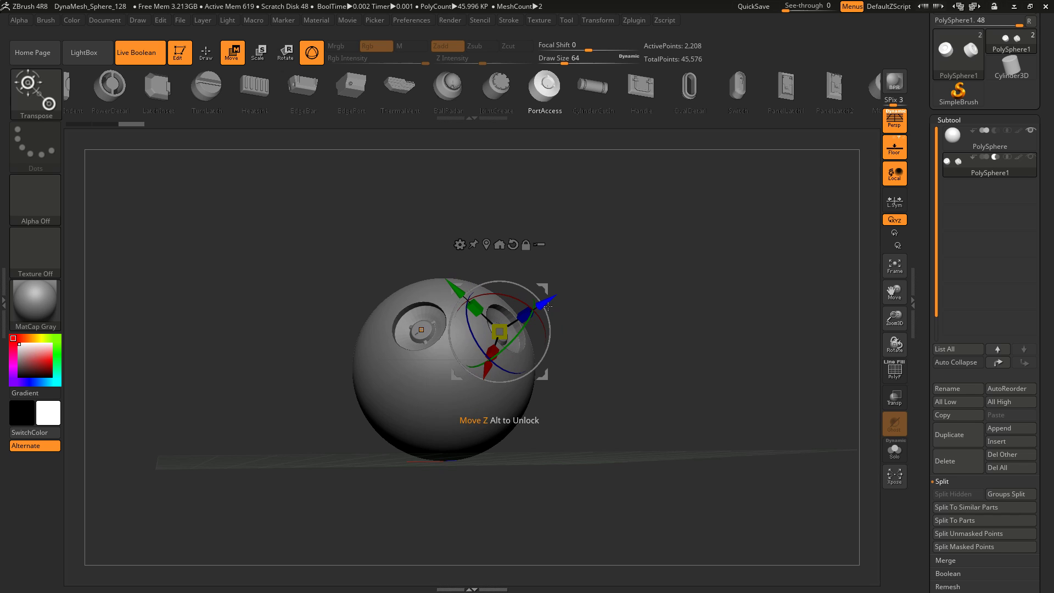
drag(631, 294, 613, 311)
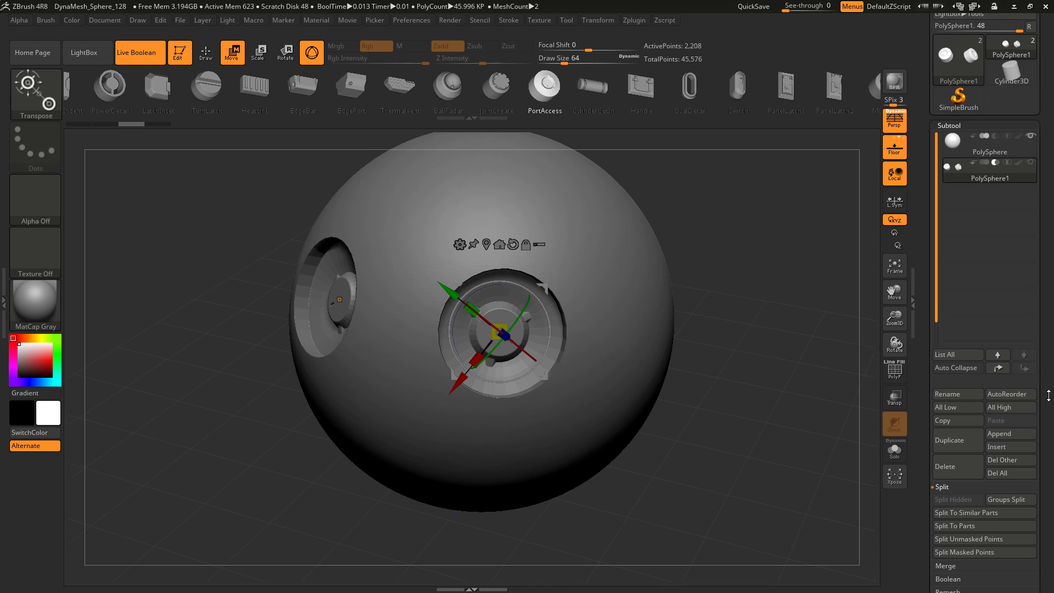
Make a Boolean mesh from the sphere and its subtracted ports, and switch to the resulting UMesh_PolySphere tool.
scroll(956, 463, down, 3)
click(952, 478)
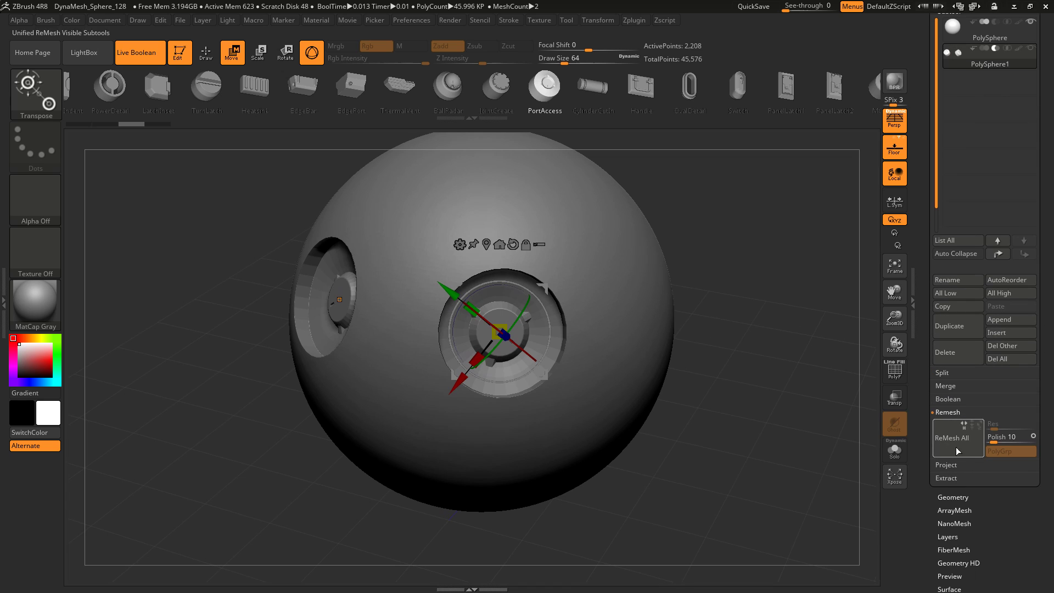
click(956, 399)
click(968, 412)
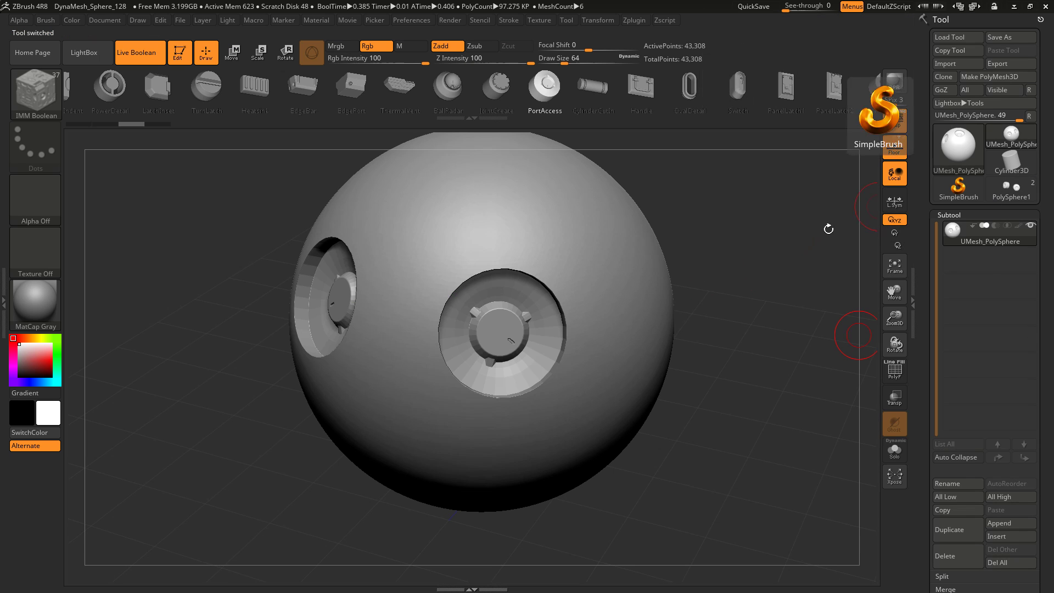
drag(719, 259, 609, 264)
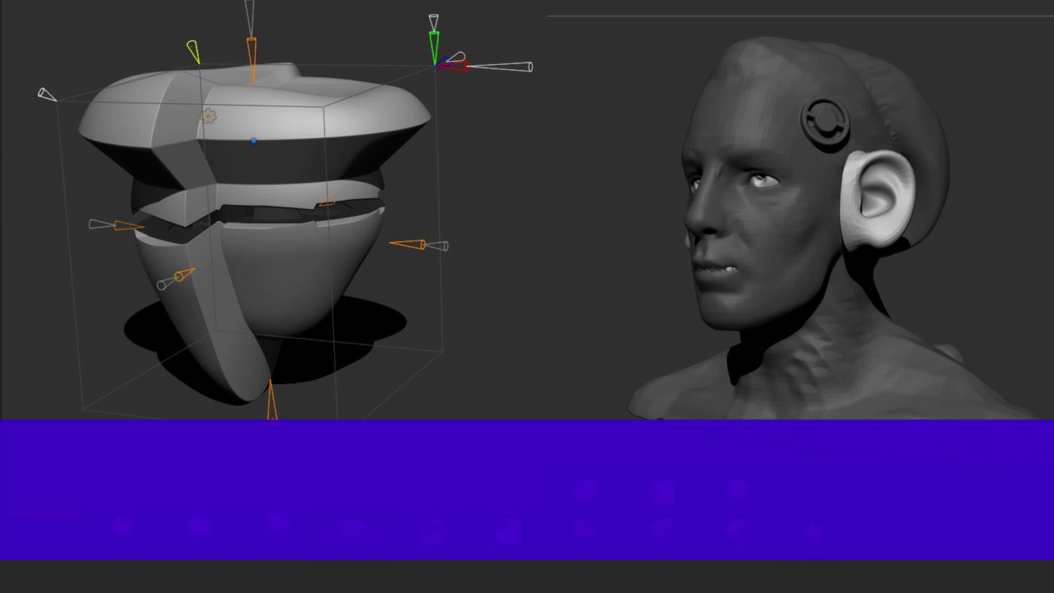